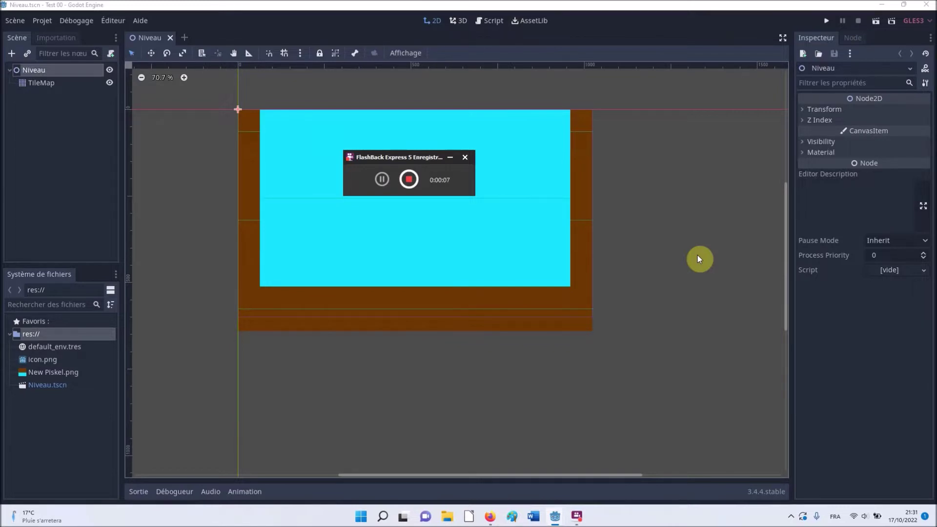
- Add a KinematicBody2D under Niveau by searching 'kinematic', and rename it Personnage
{"action": "left_click", "coordinate": [450, 159]}
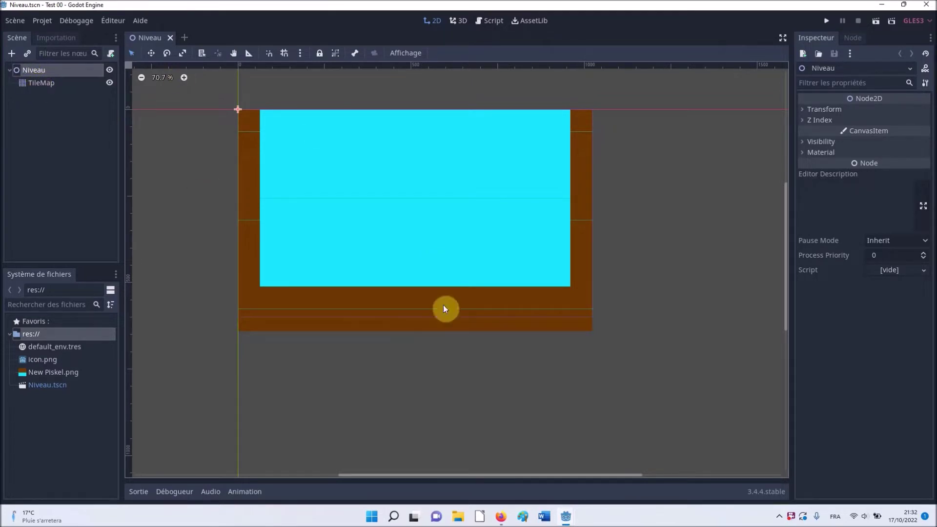
{"action": "right_click", "coordinate": [34, 72]}
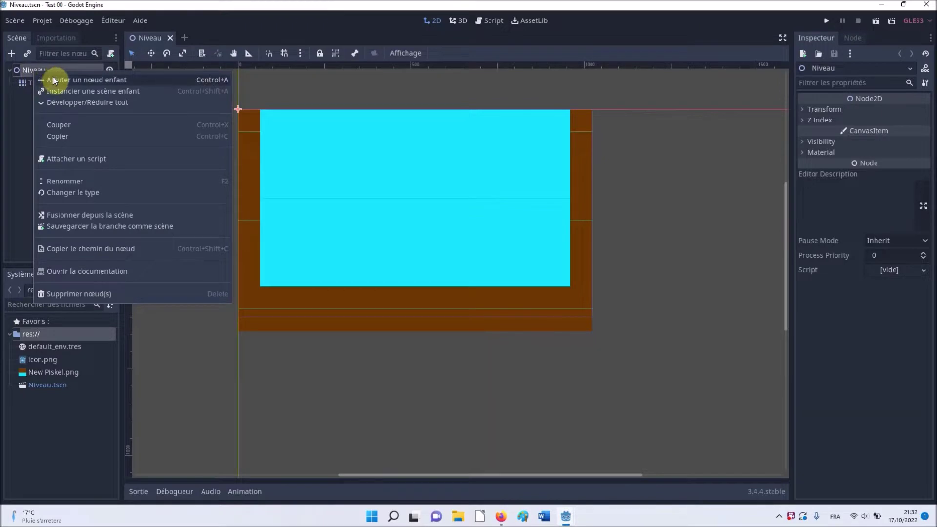
{"action": "left_click", "coordinate": [54, 82]}
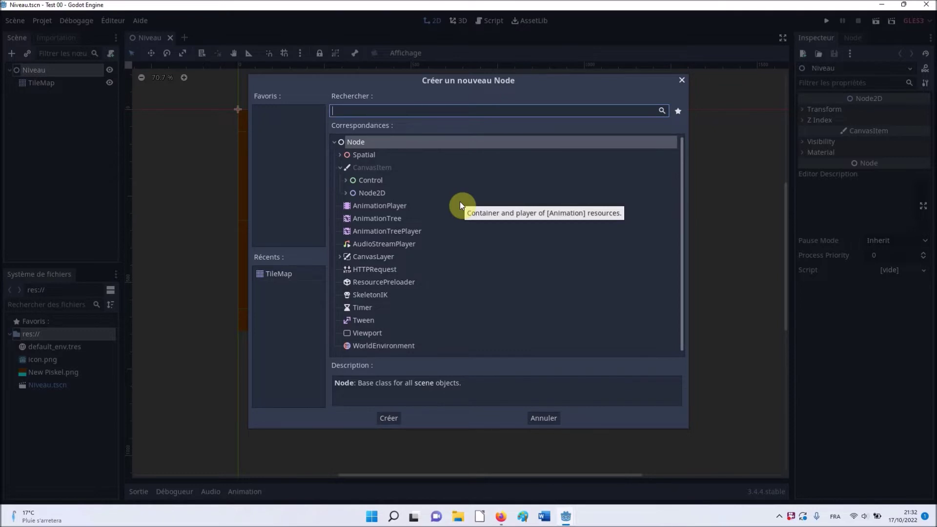
{"action": "type", "text": "kinematic"}
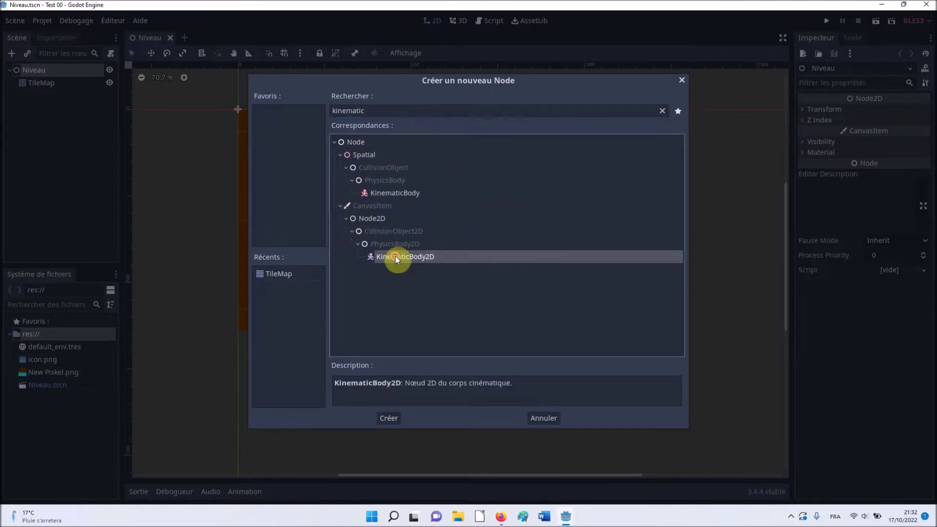
{"action": "double_click", "coordinate": [396, 259]}
{"action": "double_click", "coordinate": [59, 96]}
{"action": "type", "text": "Personnage"}
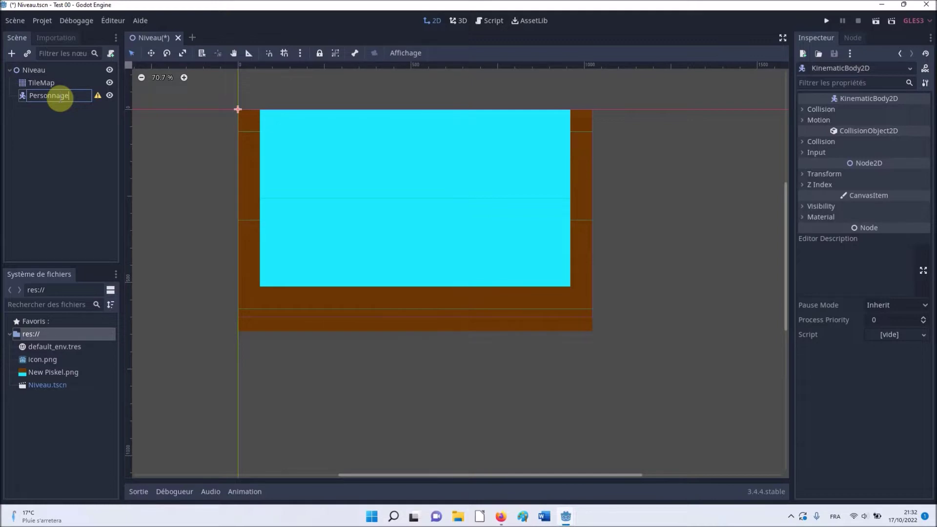
{"action": "key", "text": "Return"}
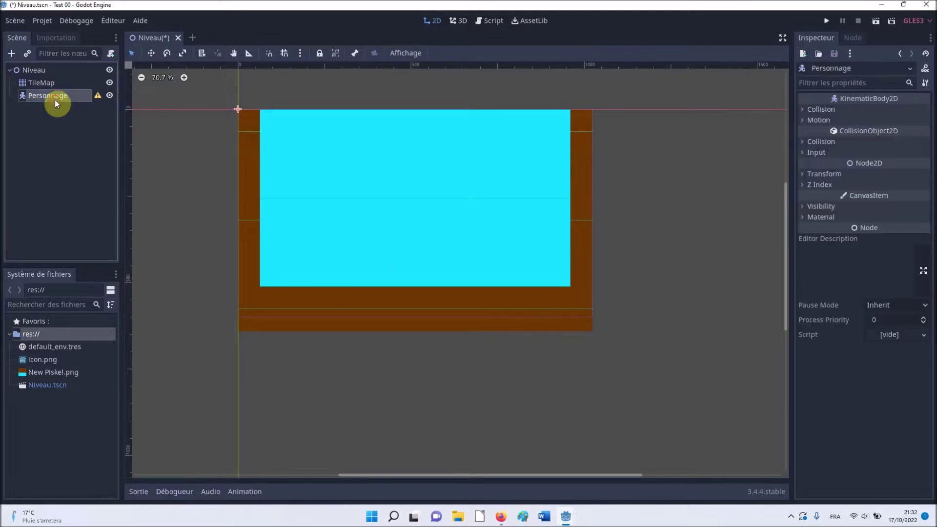
{"action": "left_click", "coordinate": [28, 114]}
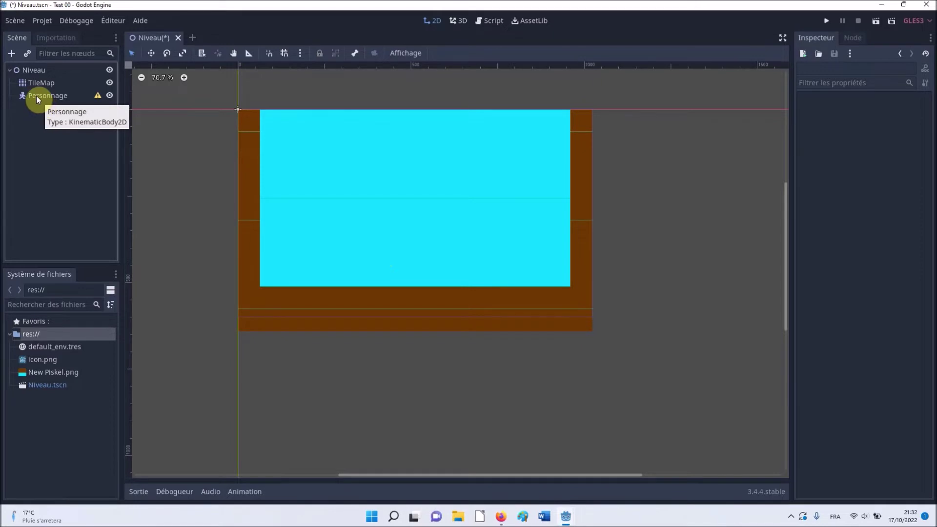
{"action": "left_click", "coordinate": [33, 97]}
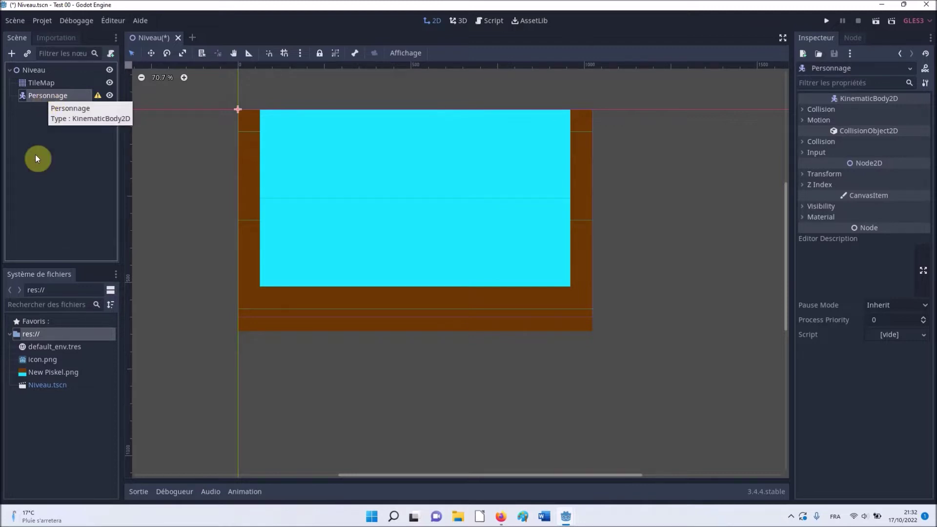
- Add a Sprite child under Personnage by searching 'sprite'
{"action": "right_click", "coordinate": [43, 96]}
{"action": "left_click", "coordinate": [72, 108]}
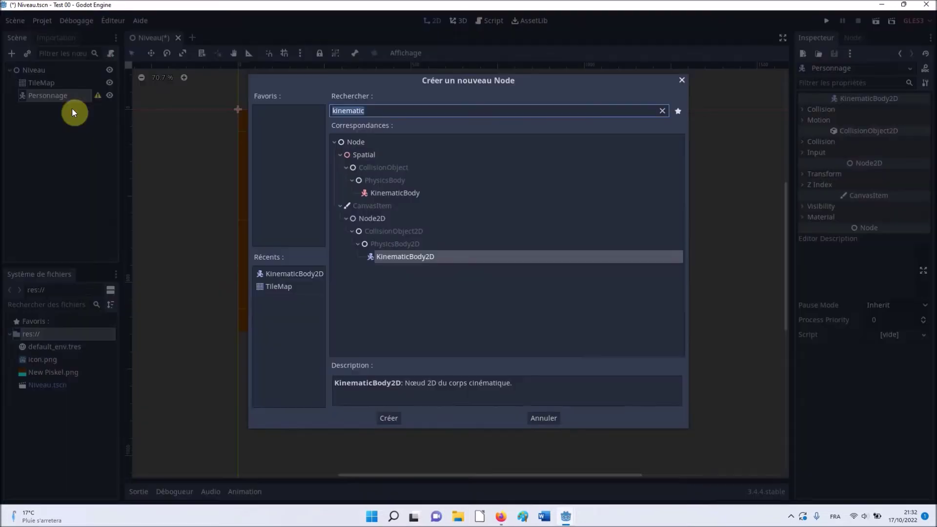
{"action": "type", "text": "s"}
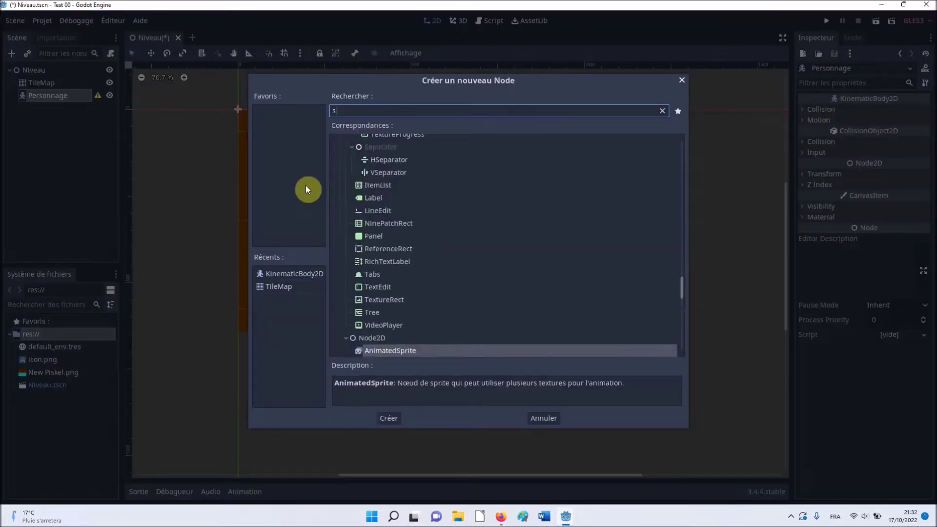
{"action": "type", "text": "prite"}
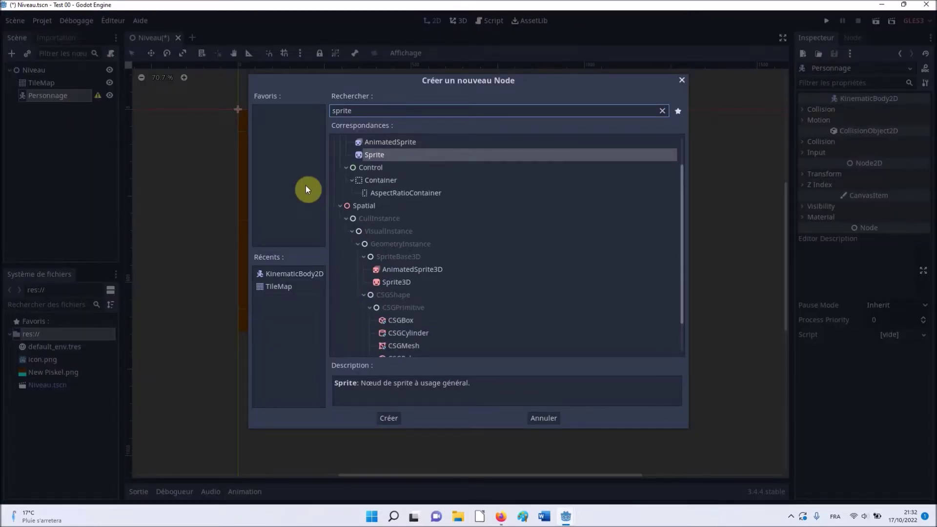
{"action": "key", "text": "Return"}
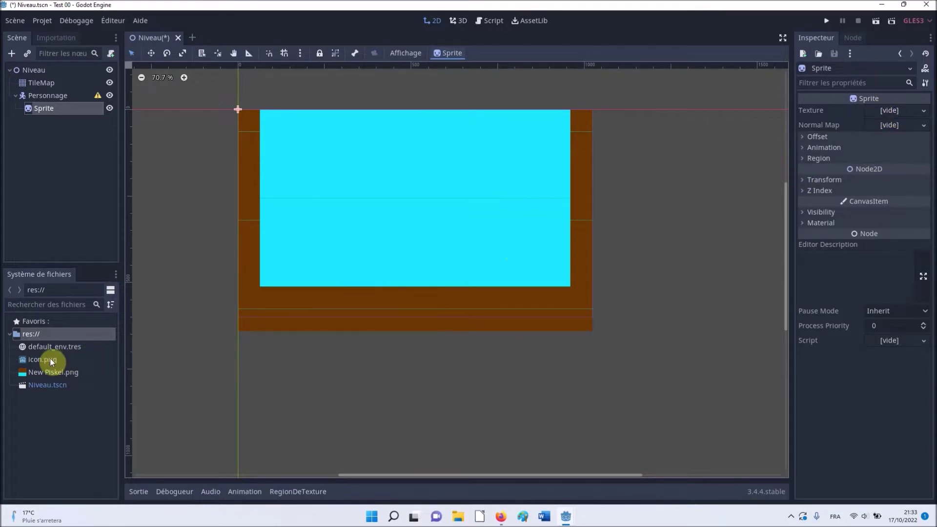
- Texture the Sprite with icon.png, zoom in on the Godot logo, and enable grid snapping
{"action": "left_click_drag", "start_coordinate": [46, 360], "coordinate": [880, 107]}
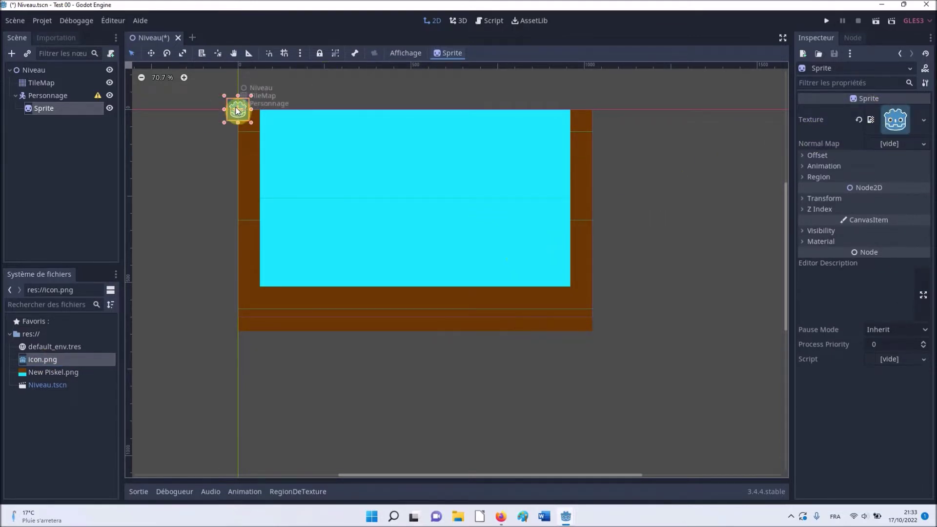
{"action": "scroll", "coordinate": [235, 107], "scroll_direction": "up", "scroll_amount": 8}
{"action": "scroll", "coordinate": [235, 107], "scroll_direction": "up", "scroll_amount": 5}
{"action": "mouse_move", "coordinate": [226, 137]}
{"action": "middle_mouse_down"}
{"action": "mouse_move", "coordinate": [403, 259]}
{"action": "mouse_move", "coordinate": [366, 257]}
{"action": "middle_mouse_up"}
{"action": "scroll", "coordinate": [370, 237], "scroll_direction": "up", "scroll_amount": 1}
{"action": "scroll", "coordinate": [370, 237], "scroll_direction": "up", "scroll_amount": 2}
{"action": "scroll", "coordinate": [349, 233], "scroll_direction": "up", "scroll_amount": 2}
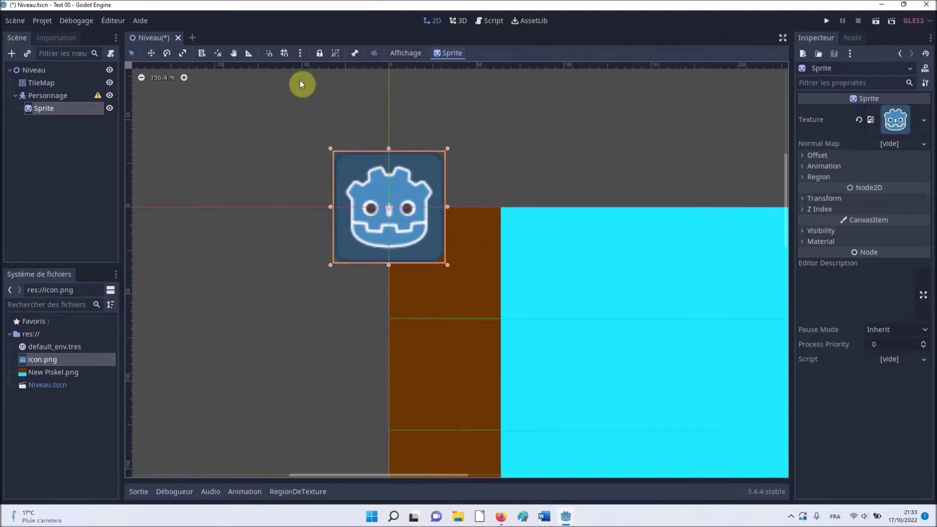
{"action": "left_click", "coordinate": [282, 52]}
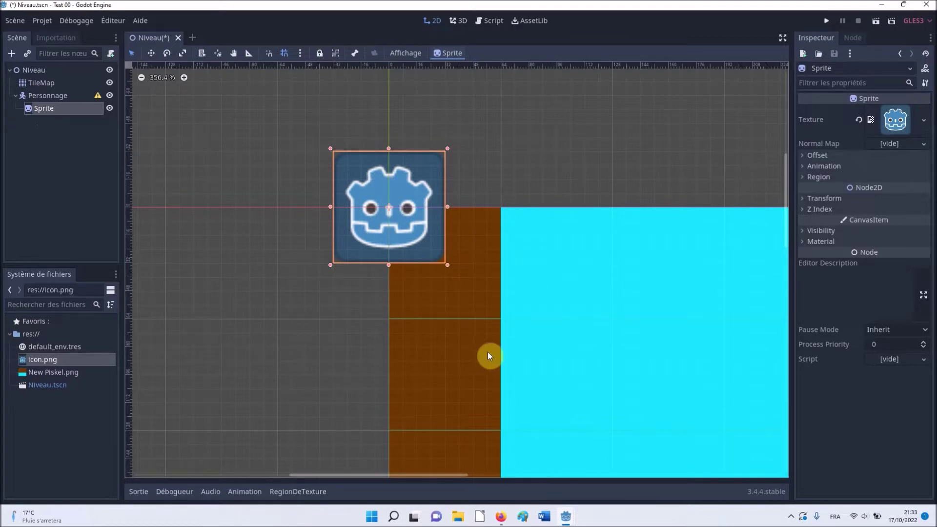
{"action": "right_click", "coordinate": [43, 96]}
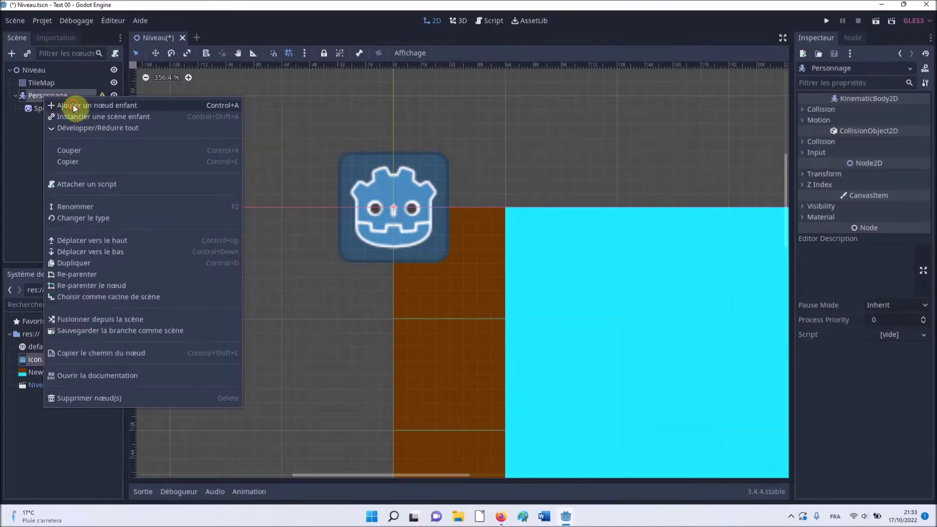
- Add a CollisionShape2D under Personnage, found by searching 'collision'
{"action": "left_click", "coordinate": [74, 106]}
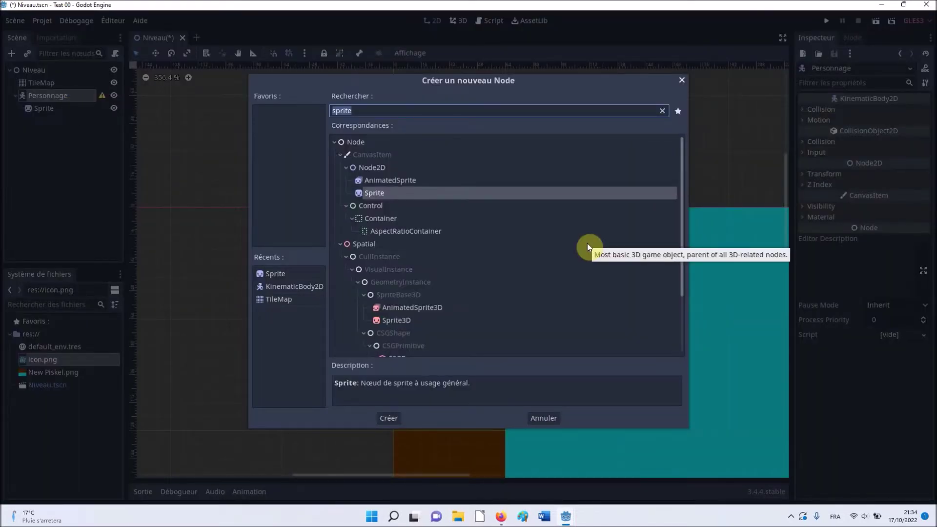
{"action": "type", "text": "collision"}
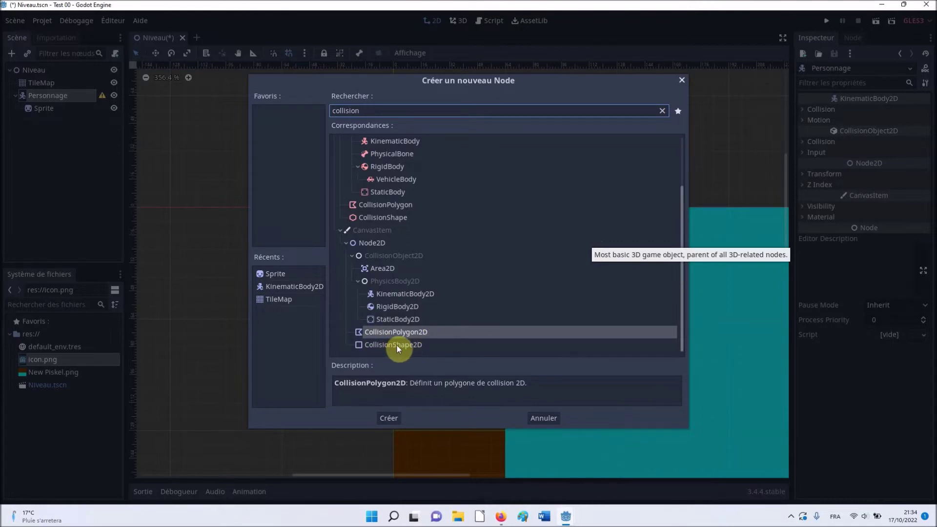
{"action": "double_click", "coordinate": [412, 347]}
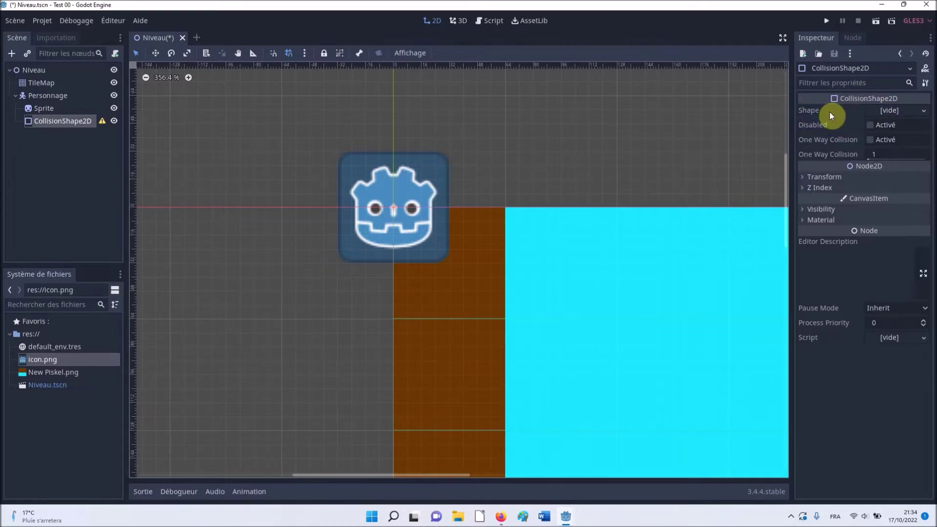
{"action": "left_click", "coordinate": [921, 113]}
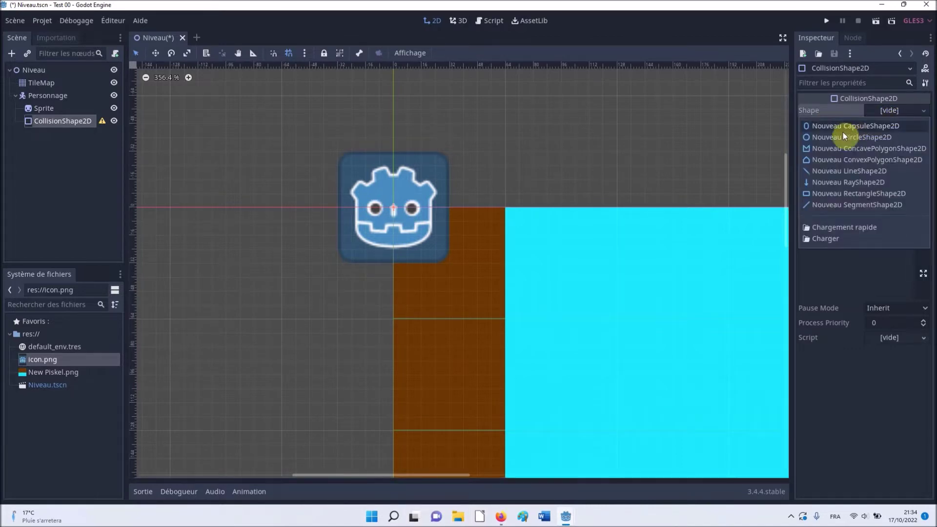
- Give the collision node a new RectangleShape2D stretched to cover the whole Godot icon
{"action": "left_click", "coordinate": [835, 194]}
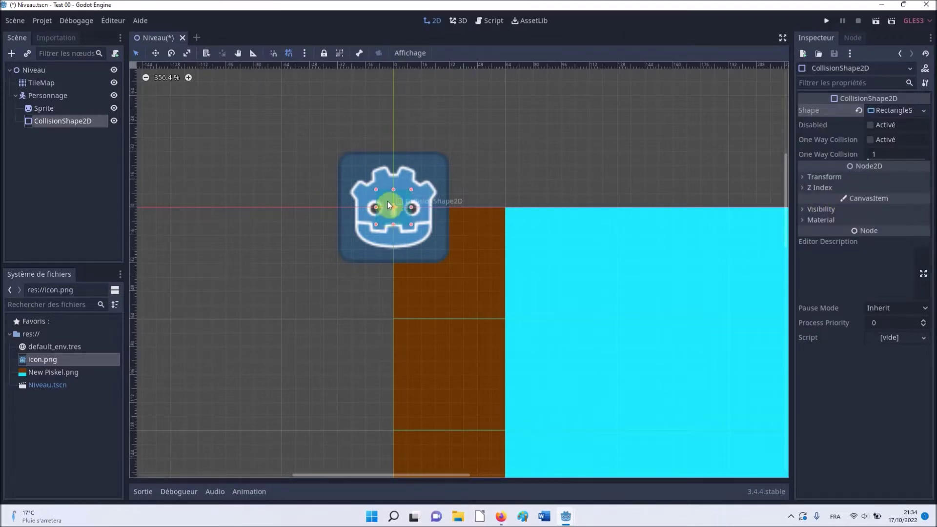
{"action": "scroll", "coordinate": [389, 213], "scroll_direction": "up", "scroll_amount": 5}
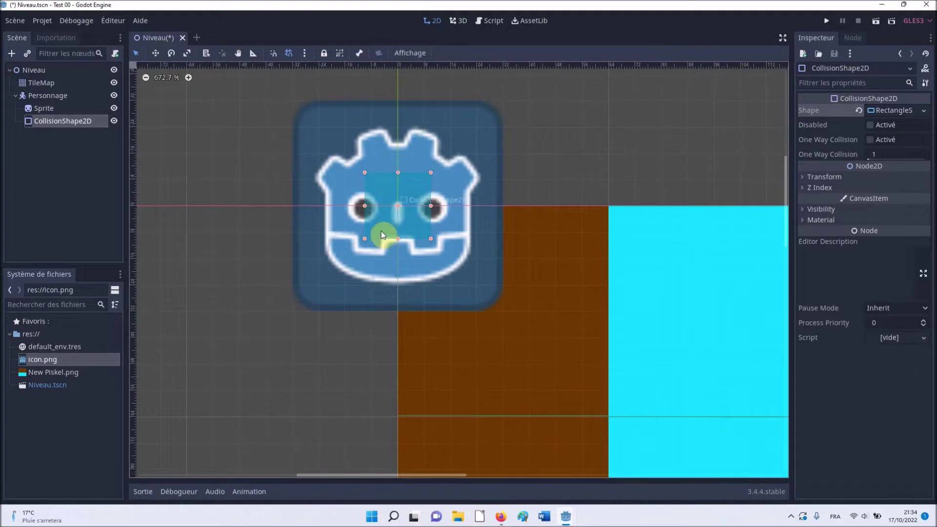
{"action": "left_click_drag", "start_coordinate": [389, 172], "coordinate": [409, 178]}
{"action": "left_click_drag", "start_coordinate": [395, 211], "coordinate": [429, 193]}
{"action": "left_click_drag", "start_coordinate": [407, 193], "coordinate": [434, 183]}
{"action": "left_click_drag", "start_coordinate": [432, 174], "coordinate": [491, 113]}
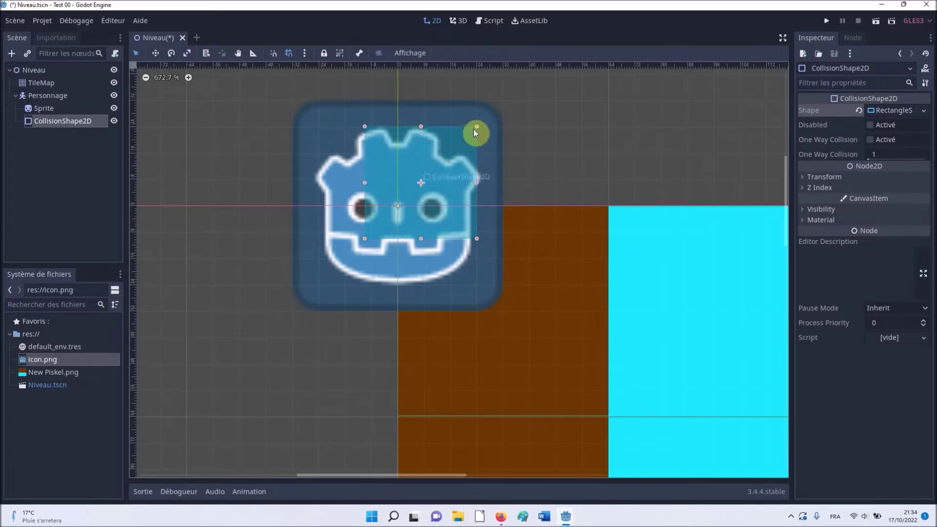
{"action": "left_click", "coordinate": [441, 131]}
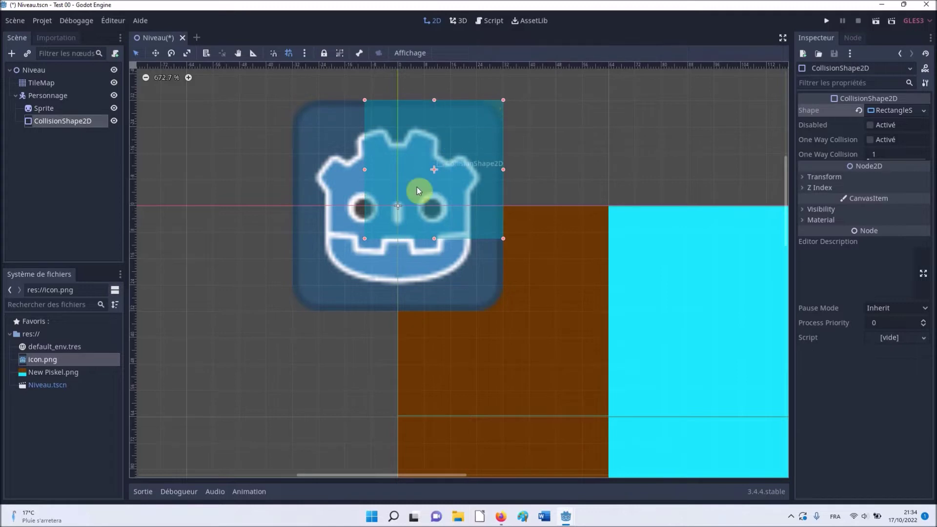
{"action": "left_click", "coordinate": [366, 238]}
{"action": "left_click_drag", "start_coordinate": [345, 242], "coordinate": [295, 300]}
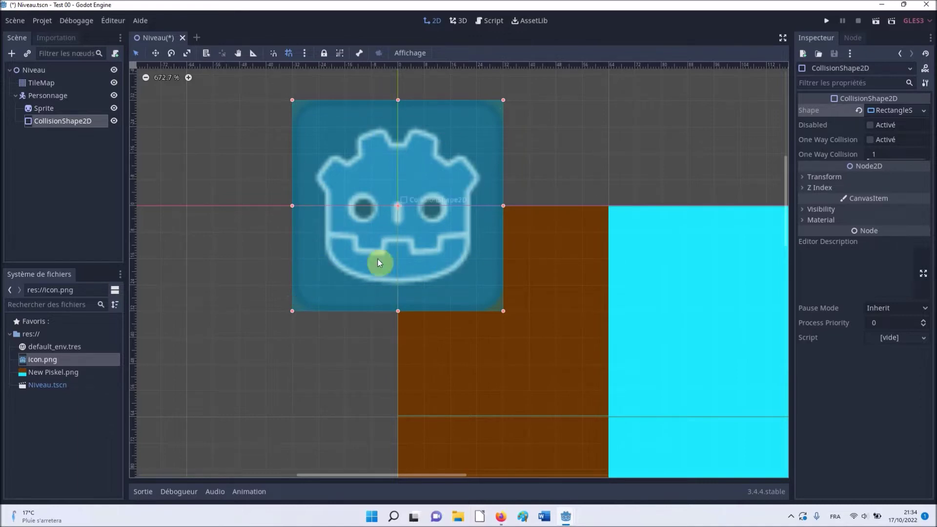
- Zoom back out, save the scene and run the game
{"action": "scroll", "coordinate": [486, 206], "scroll_direction": "down", "scroll_amount": 1}
{"action": "scroll", "coordinate": [470, 206], "scroll_direction": "down", "scroll_amount": 2}
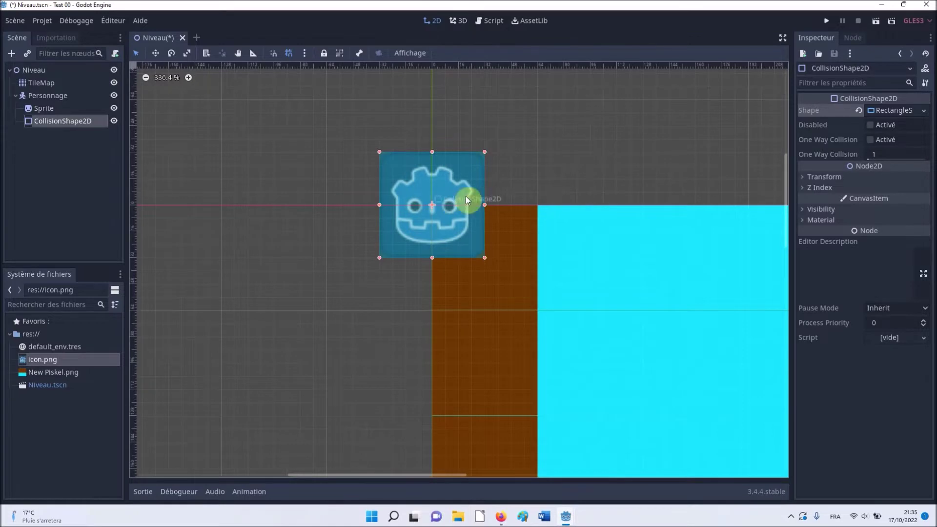
{"action": "scroll", "coordinate": [466, 196], "scroll_direction": "down", "scroll_amount": 2}
{"action": "left_click", "coordinate": [832, 20]}
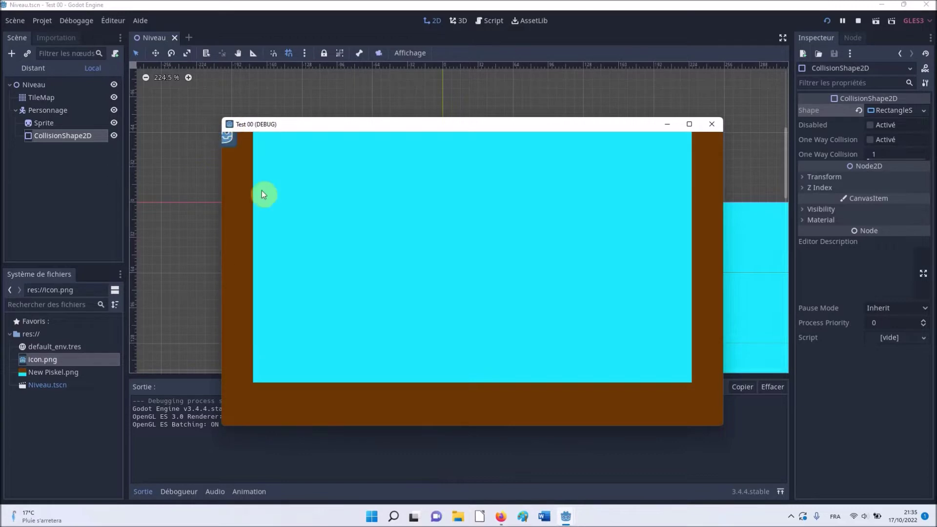
- Close the running test game and bring the character back into view
{"action": "left_click", "coordinate": [710, 127]}
{"action": "scroll", "coordinate": [652, 159], "scroll_direction": "down", "scroll_amount": 2}
{"action": "scroll", "coordinate": [629, 212], "scroll_direction": "down", "scroll_amount": 2}
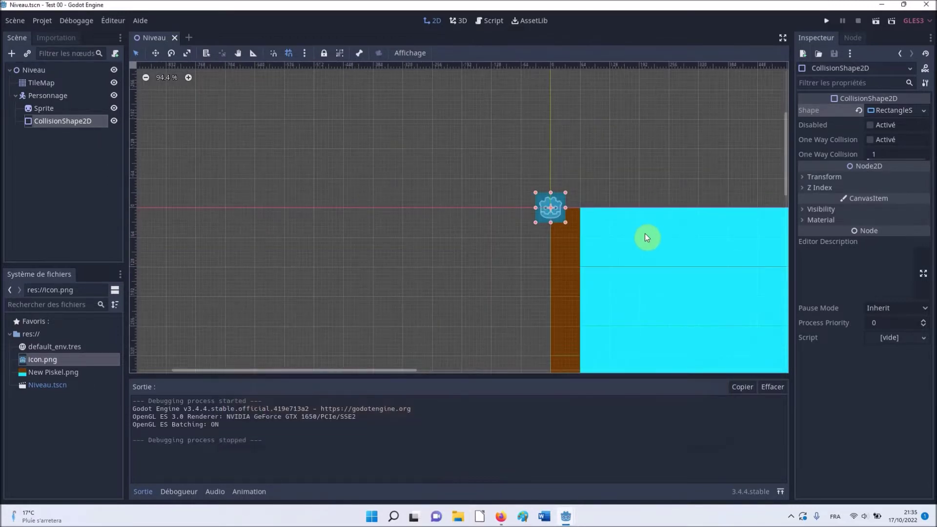
{"action": "middle_click_drag", "start_coordinate": [646, 238], "coordinate": [385, 134]}
- Undo the accidental moves of the collision shape and the sprite
{"action": "mouse_move", "coordinate": [323, 108]}
{"action": "left_mouse_down"}
{"action": "mouse_move", "coordinate": [334, 127]}
{"action": "mouse_move", "coordinate": [532, 196]}
{"action": "left_mouse_up"}
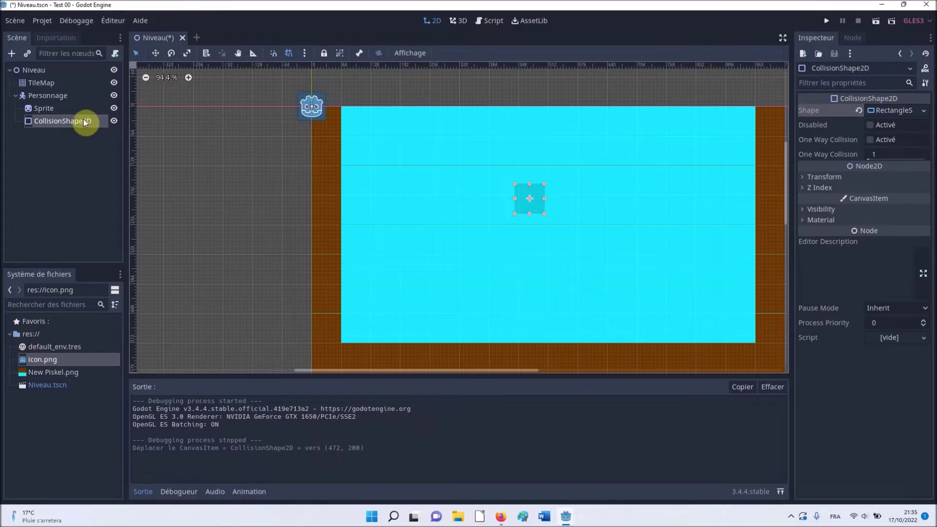
{"action": "left_click", "coordinate": [57, 110]}
{"action": "mouse_move", "coordinate": [311, 106]}
{"action": "left_mouse_down"}
{"action": "mouse_move", "coordinate": [444, 208]}
{"action": "mouse_move", "coordinate": [303, 106]}
{"action": "left_mouse_up"}
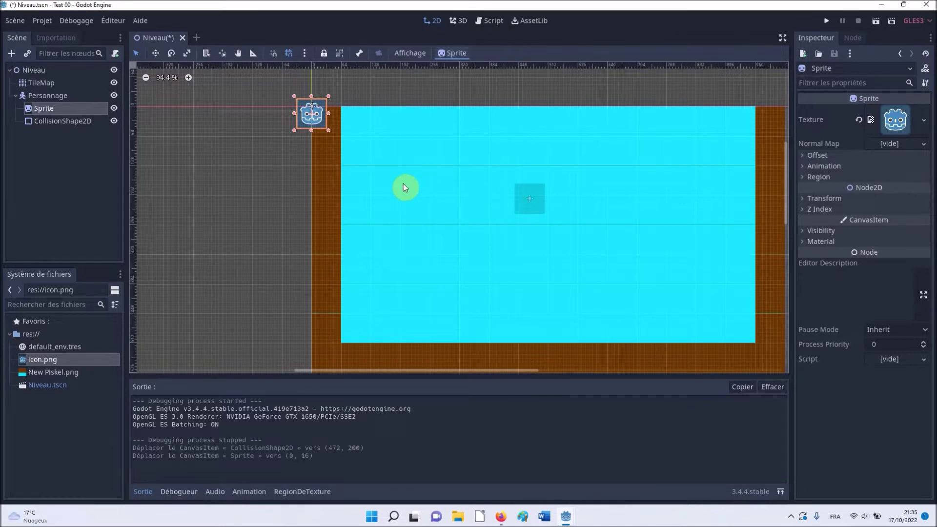
{"action": "key", "text": "ctrl+z"}
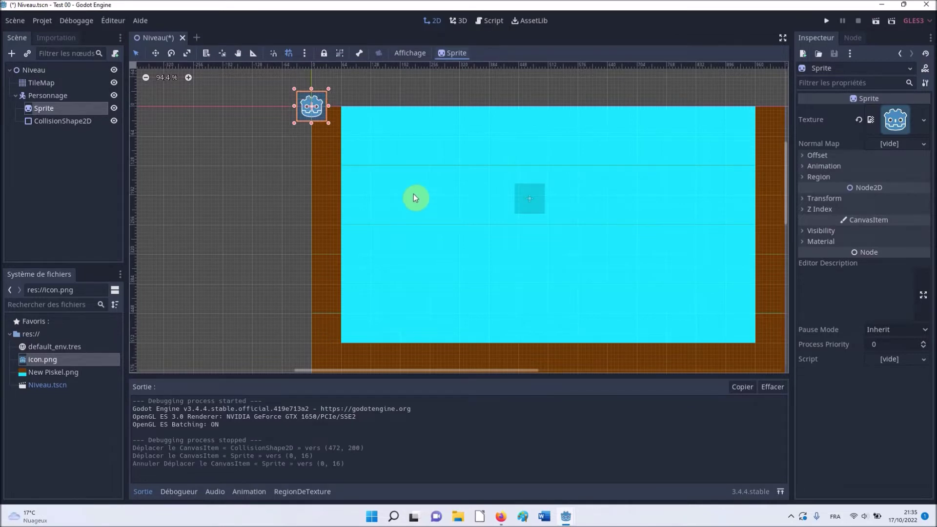
{"action": "key", "text": "ctrl+z"}
- Recentre the view on the enlarged sprite and select the Personnage node
{"action": "scroll", "coordinate": [304, 104], "scroll_direction": "up", "scroll_amount": 2}
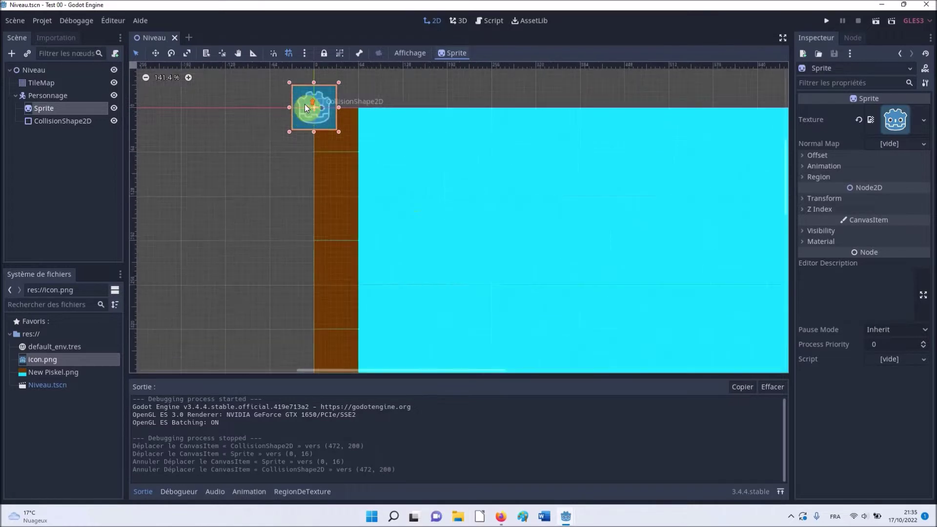
{"action": "scroll", "coordinate": [305, 104], "scroll_direction": "up", "scroll_amount": 2}
{"action": "scroll", "coordinate": [305, 104], "scroll_direction": "up", "scroll_amount": 2}
{"action": "middle_click_drag", "start_coordinate": [308, 109], "coordinate": [364, 149]}
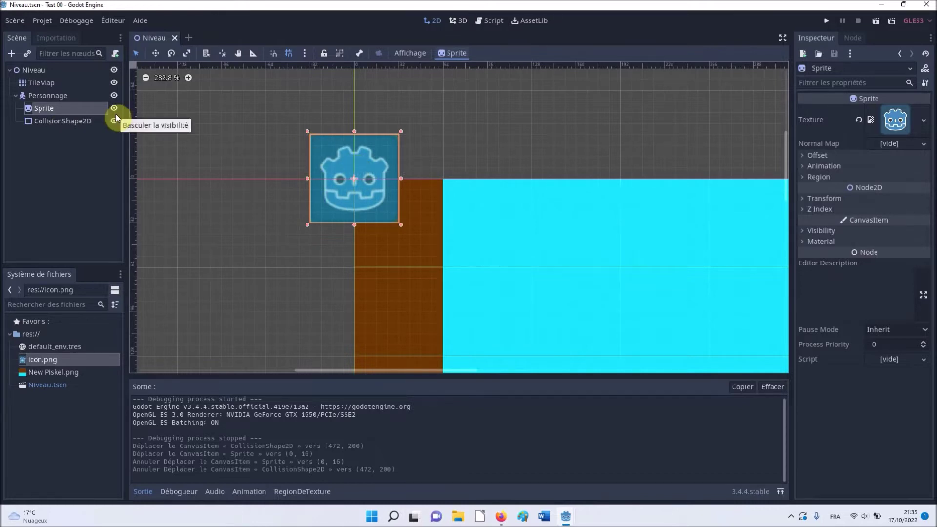
{"action": "left_click", "coordinate": [47, 96]}
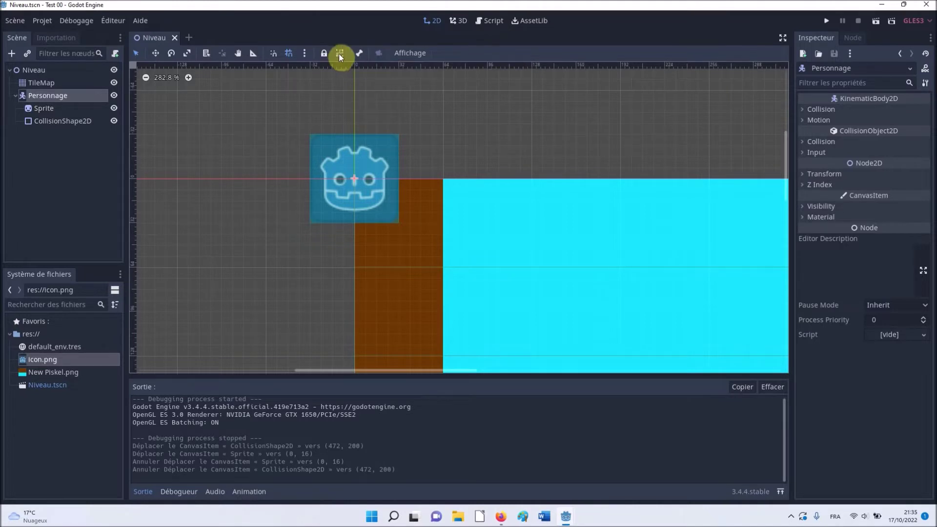
- Group Personnage's children so they move together, then drag the character to the blue area's centre
{"action": "left_click", "coordinate": [339, 54]}
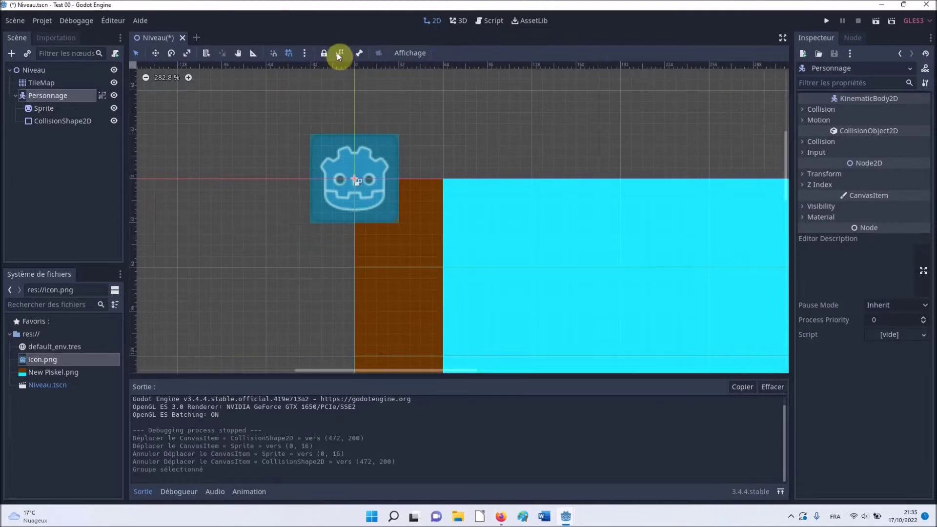
{"action": "left_click", "coordinate": [346, 182]}
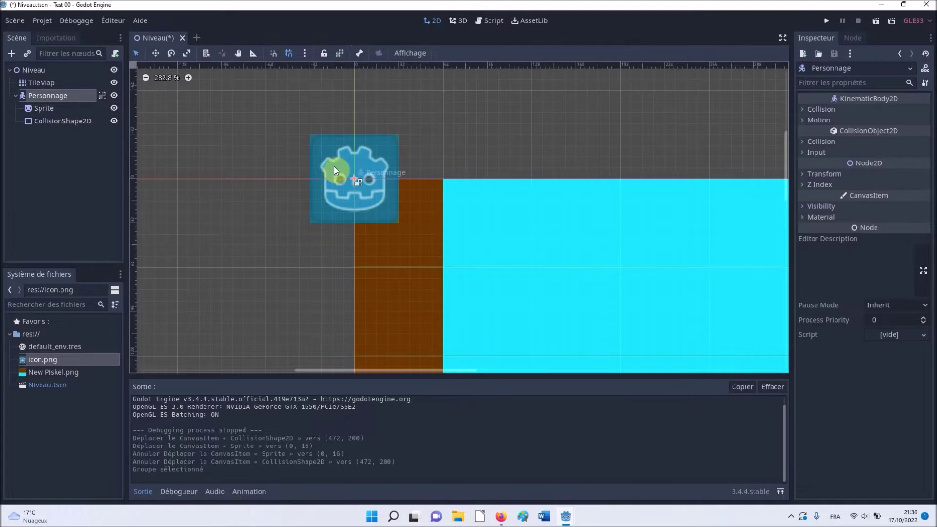
{"action": "mouse_move", "coordinate": [338, 161]}
{"action": "left_mouse_down"}
{"action": "mouse_move", "coordinate": [290, 154]}
{"action": "mouse_move", "coordinate": [389, 153]}
{"action": "left_mouse_up"}
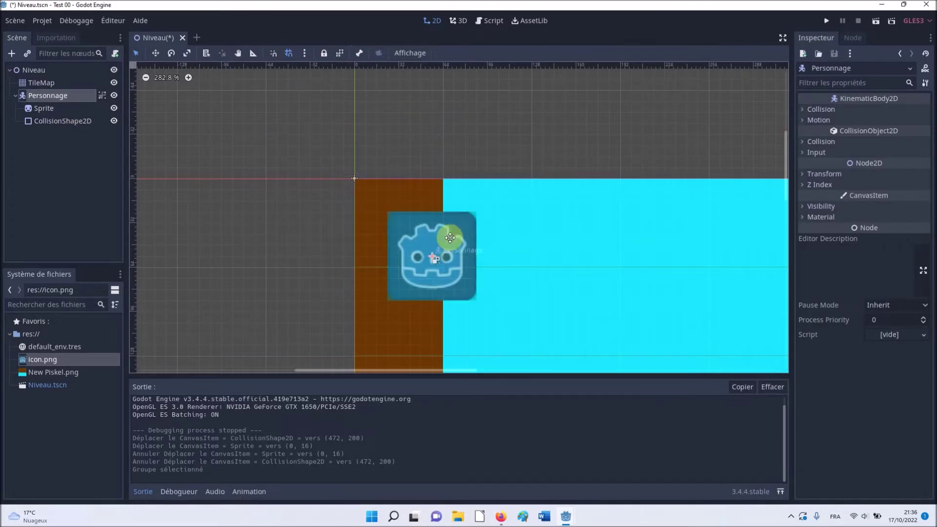
{"action": "left_click_drag", "start_coordinate": [389, 152], "coordinate": [461, 236]}
{"action": "scroll", "coordinate": [461, 236], "scroll_direction": "down", "scroll_amount": 4}
{"action": "scroll", "coordinate": [537, 282], "scroll_direction": "down", "scroll_amount": 1}
{"action": "middle_click_drag", "start_coordinate": [537, 282], "coordinate": [324, 132]}
{"action": "left_click_drag", "start_coordinate": [266, 99], "coordinate": [535, 211]}
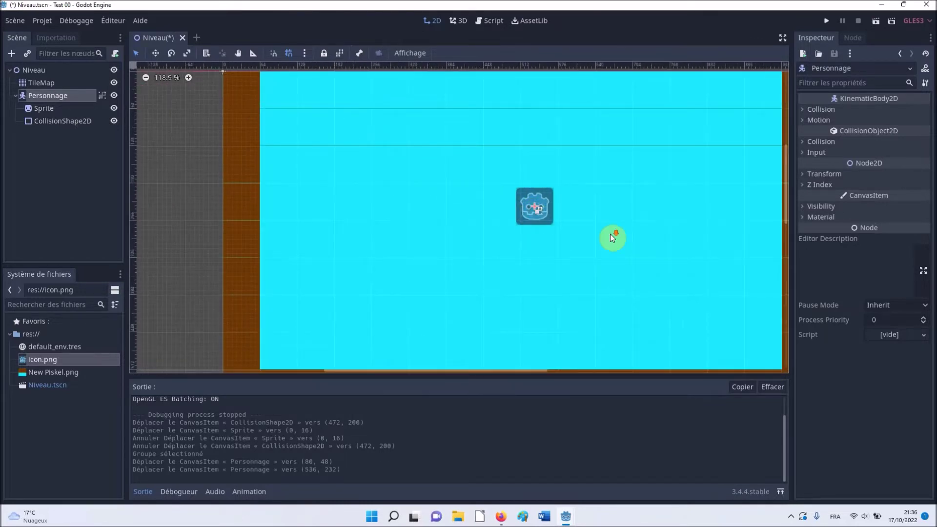
- Zoom out to show the whole level and run the game
{"action": "scroll", "coordinate": [610, 233], "scroll_direction": "down", "scroll_amount": 2}
{"action": "middle_click_drag", "start_coordinate": [573, 224], "coordinate": [514, 208]}
{"action": "left_click", "coordinate": [827, 21]}
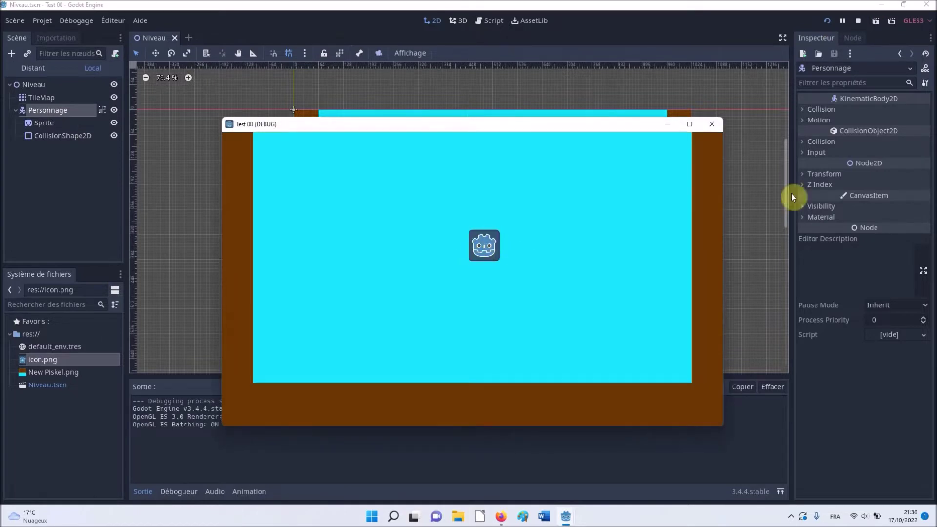
- Close the Test 00 (DEBUG) window to end the test run
{"action": "left_click", "coordinate": [712, 124]}
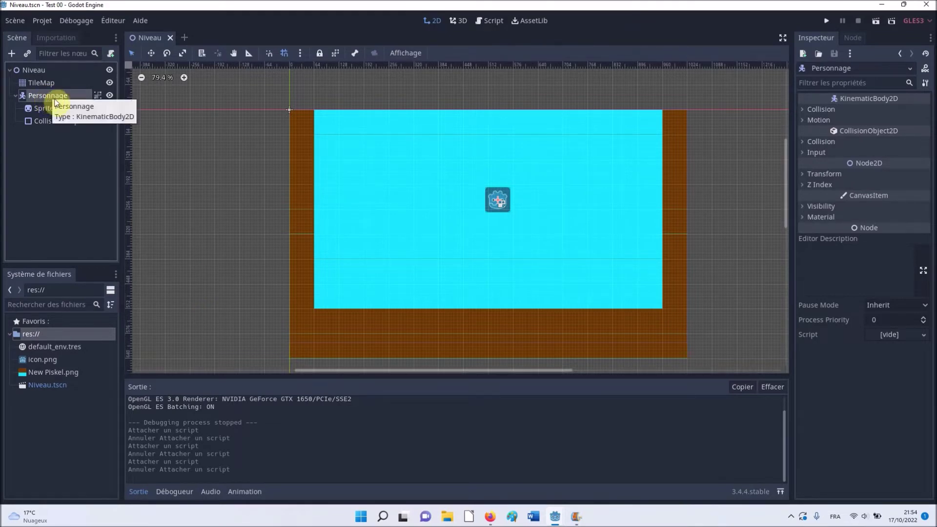
- Create and attach a Personnage.gd script extending KinematicBody2D to Personnage
{"action": "left_click", "coordinate": [110, 53]}
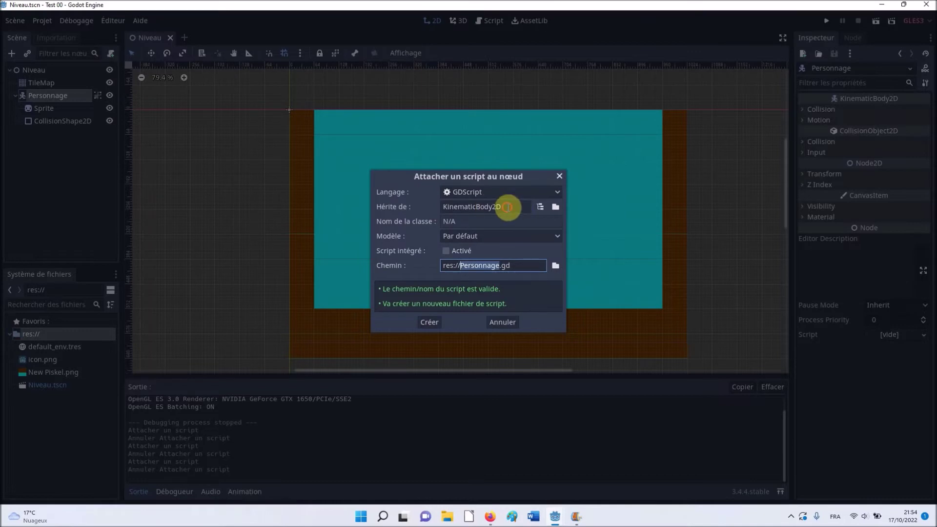
{"action": "double_click", "coordinate": [519, 208]}
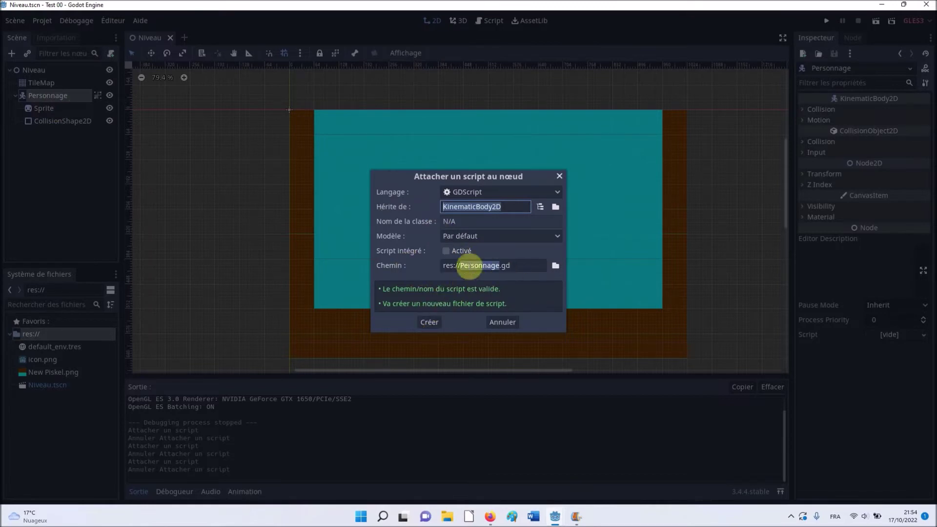
{"action": "left_click", "coordinate": [431, 321]}
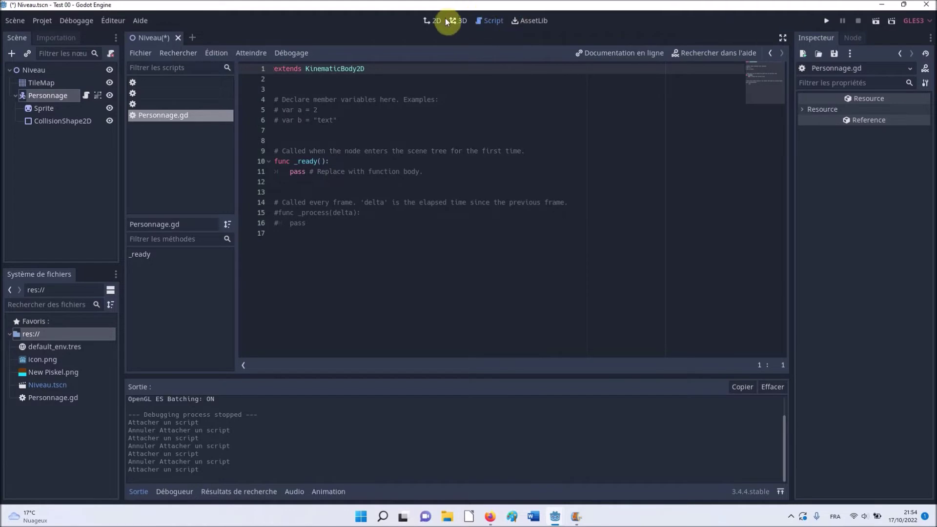
- Open Personnage.gd in the script editor and delete the template code below the extends line
{"action": "left_click", "coordinate": [429, 21]}
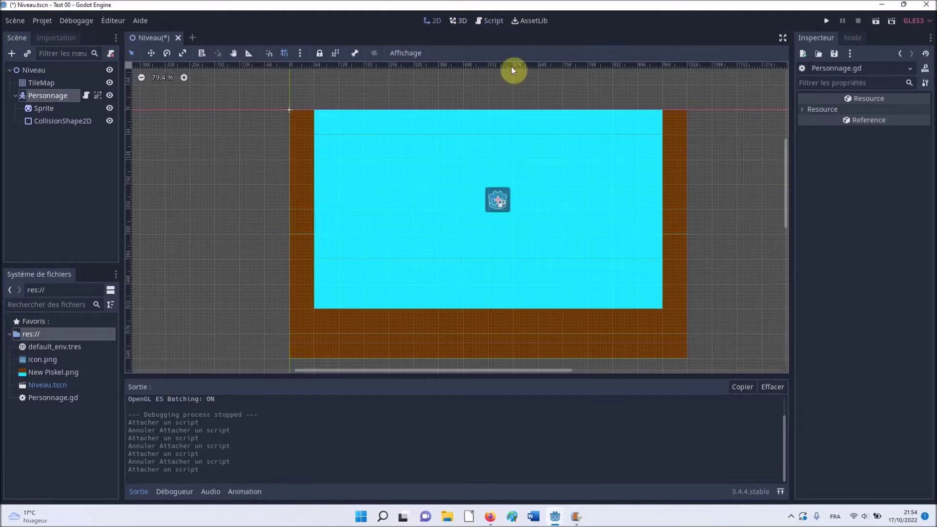
{"action": "left_click", "coordinate": [490, 20]}
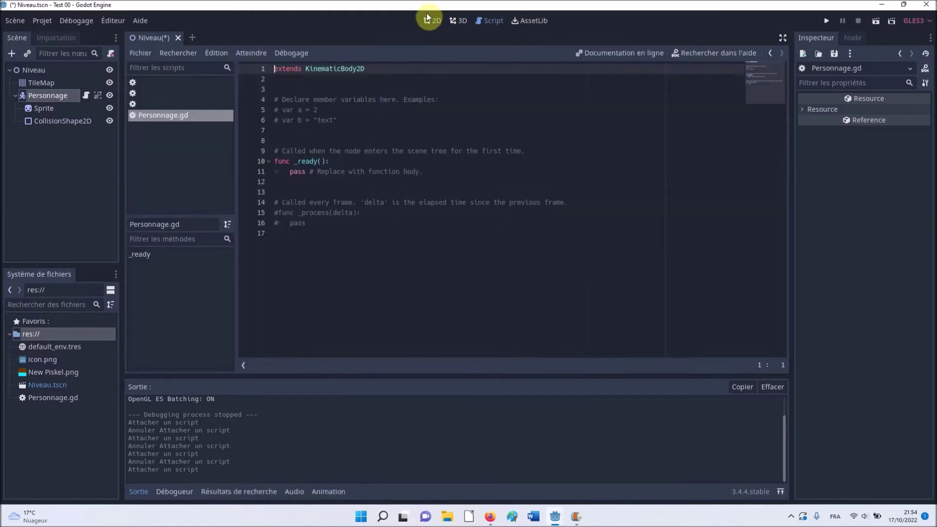
{"action": "left_click", "coordinate": [429, 20]}
{"action": "left_click", "coordinate": [491, 20]}
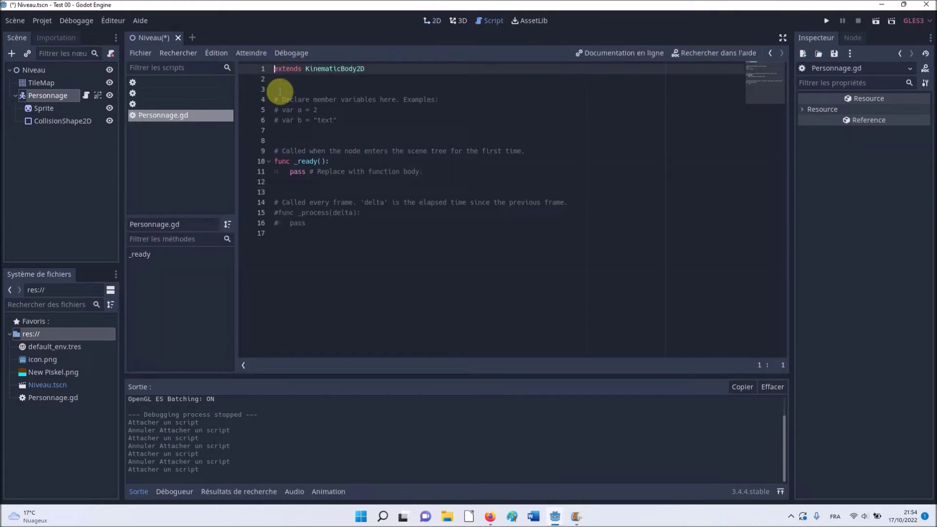
{"action": "left_click_drag", "start_coordinate": [275, 89], "coordinate": [307, 223]}
{"action": "key", "text": "BackSpace"}
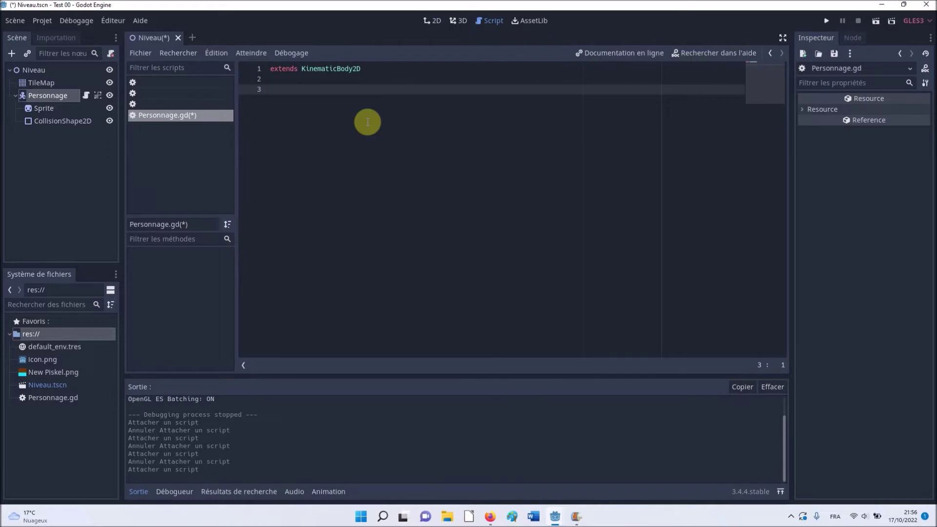
- Paste the five var declarations, review their values, and add blank lines below them
{"action": "type", "text": "var run_speed = 400 var jump_speed = -500 var gravity = 1000 var velocity = Vector2() var jumping = false"}
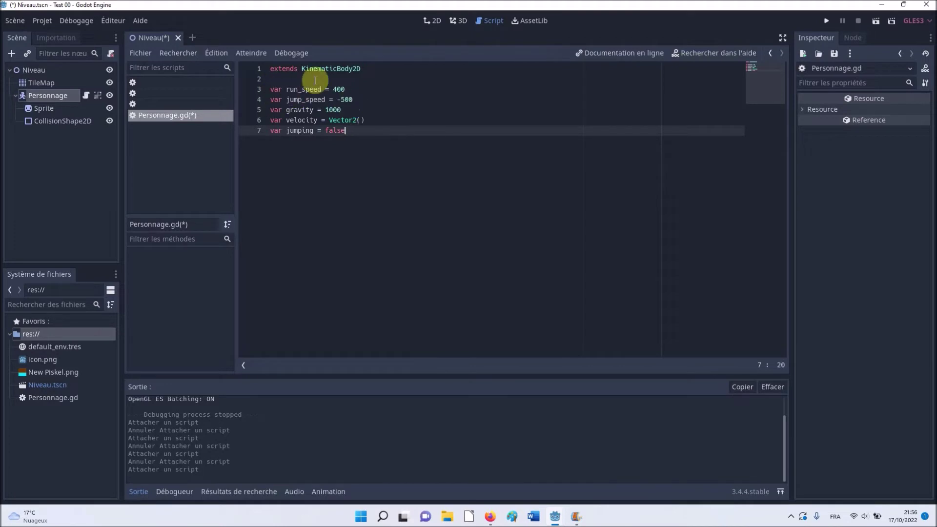
{"action": "left_click", "coordinate": [271, 89]}
{"action": "left_click", "coordinate": [421, 97]}
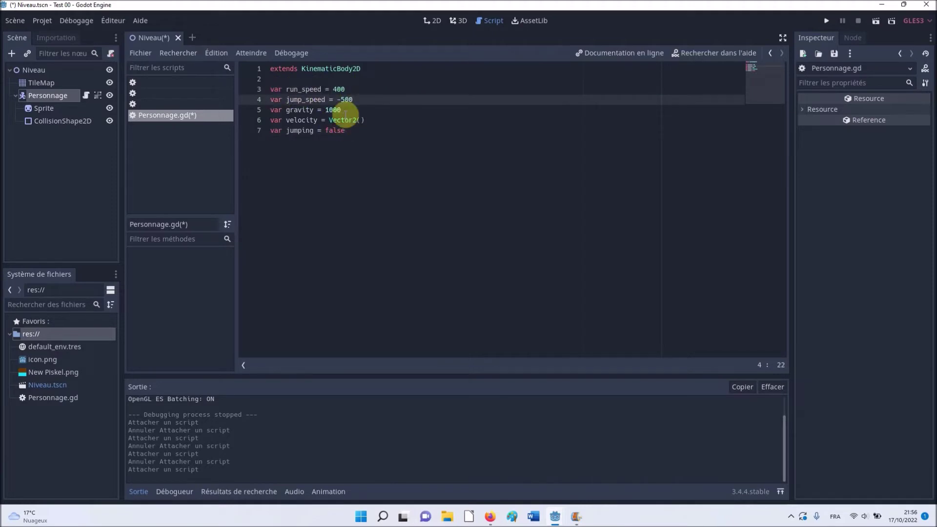
{"action": "left_click_drag", "start_coordinate": [286, 90], "coordinate": [345, 90]}
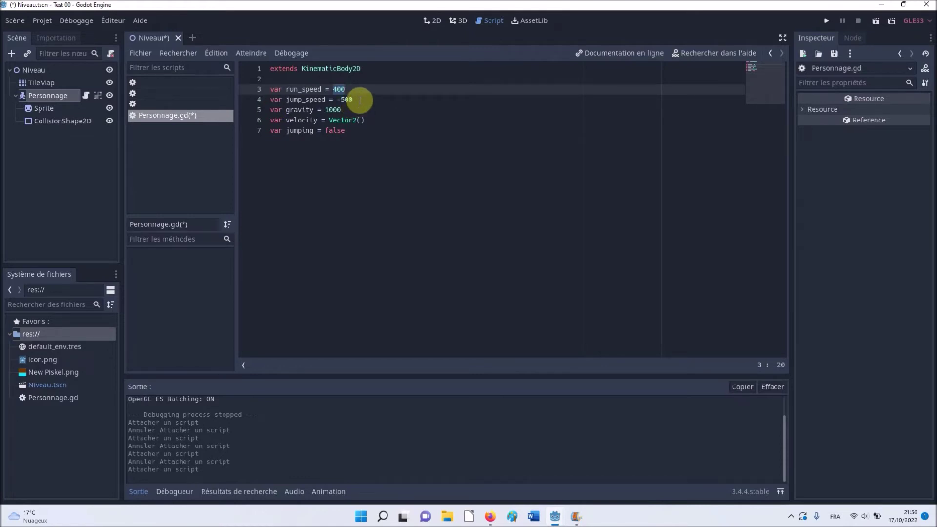
{"action": "left_click_drag", "start_coordinate": [359, 99], "coordinate": [334, 99]}
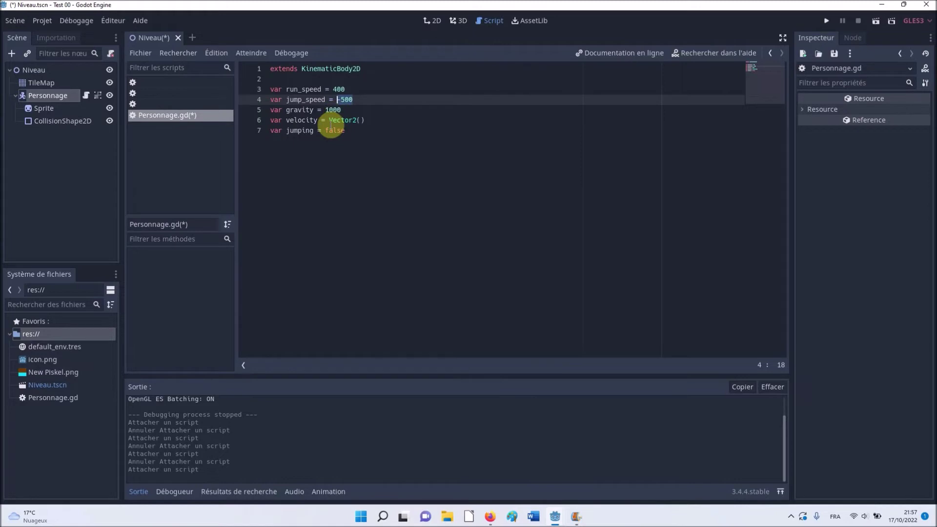
{"action": "left_click_drag", "start_coordinate": [373, 124], "coordinate": [268, 125]}
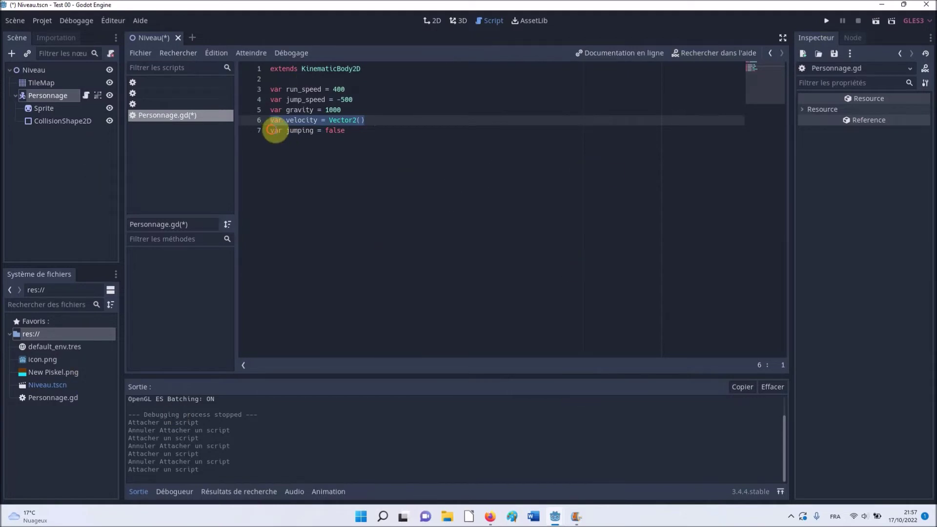
{"action": "left_click_drag", "start_coordinate": [271, 130], "coordinate": [352, 130]}
{"action": "left_click", "coordinate": [345, 140]}
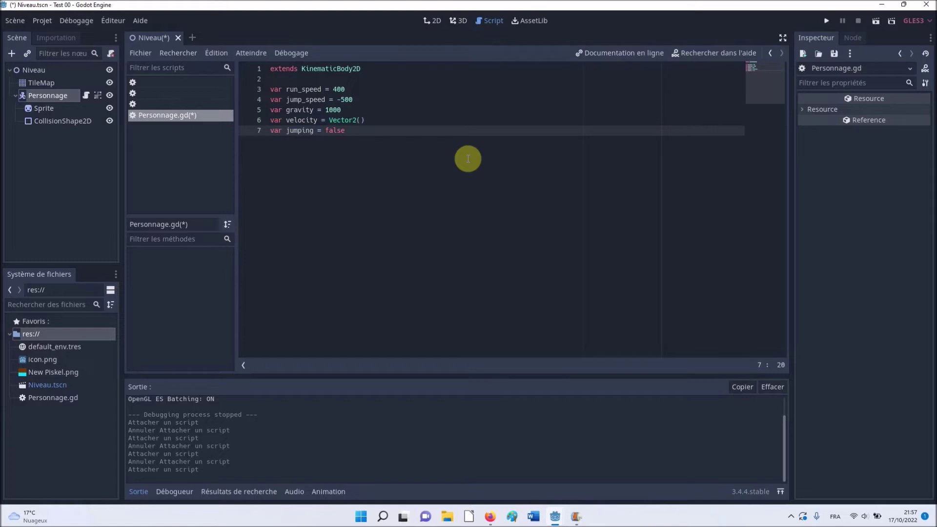
{"action": "key", "text": "Return"}
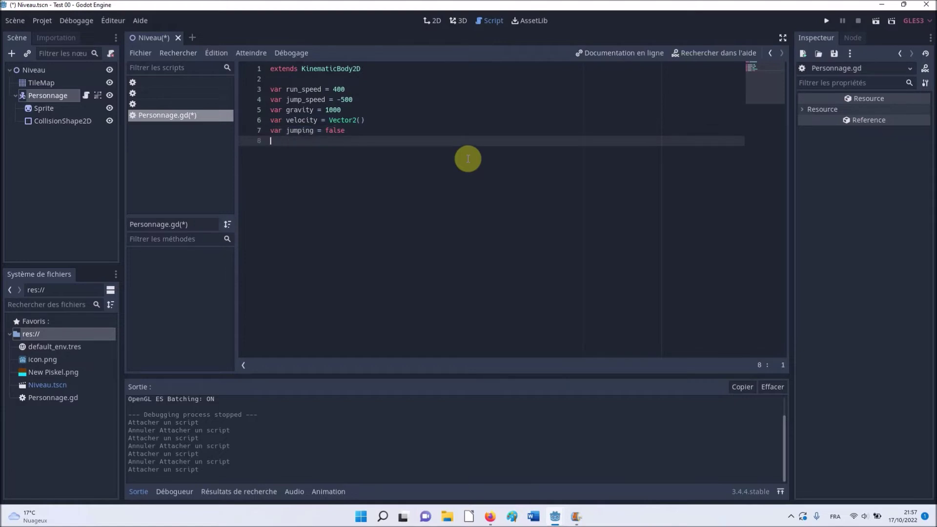
- Write get_input() with a velocity.x = 0 reset, ui_right/ui_left checks and a ui_select jump
{"action": "key", "text": "Return"}
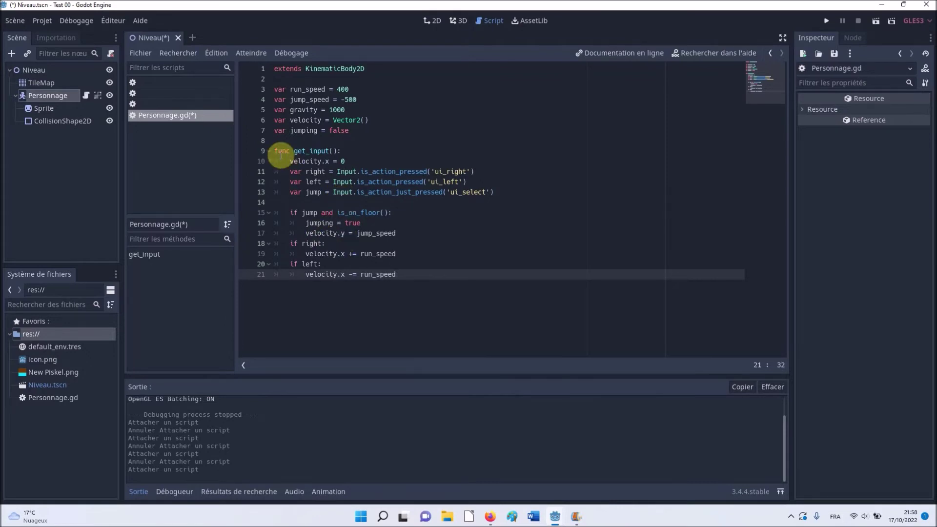
{"action": "left_click_drag", "start_coordinate": [275, 151], "coordinate": [340, 151]}
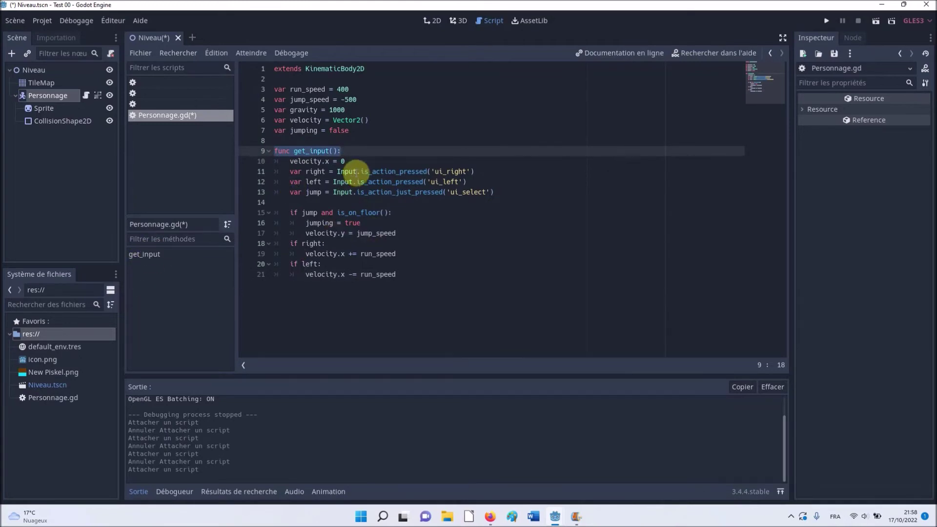
{"action": "left_click_drag", "start_coordinate": [345, 162], "coordinate": [290, 161]}
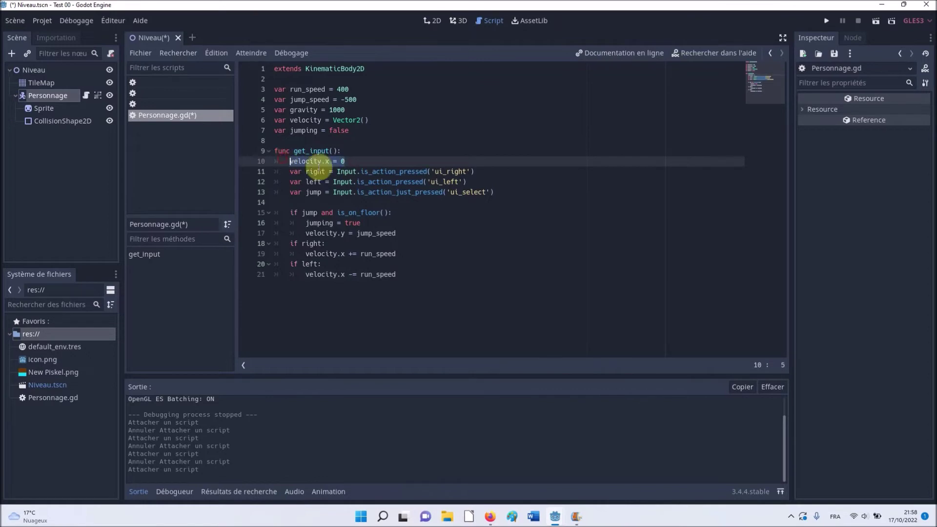
{"action": "left_click", "coordinate": [328, 161]}
{"action": "left_click_drag", "start_coordinate": [328, 161], "coordinate": [288, 162]}
{"action": "key", "text": "ctrl+c"}
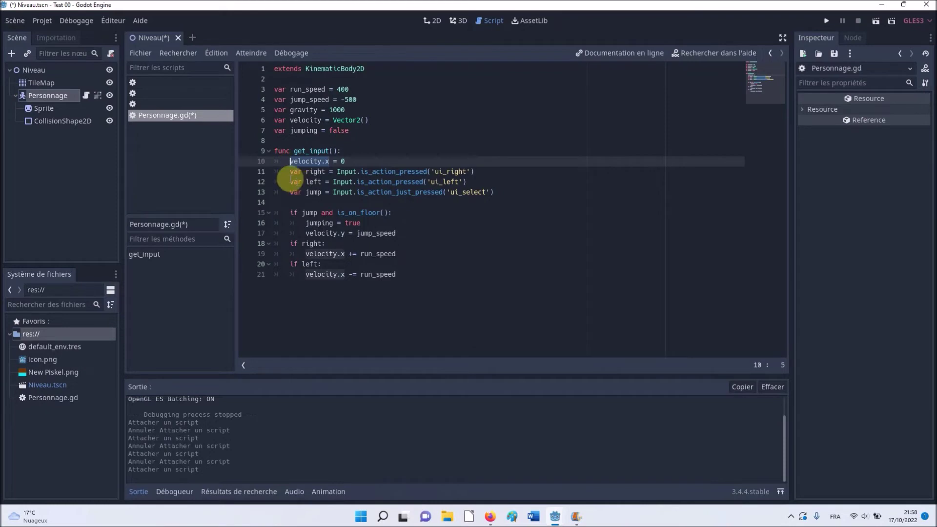
{"action": "key", "text": "BackSpace"}
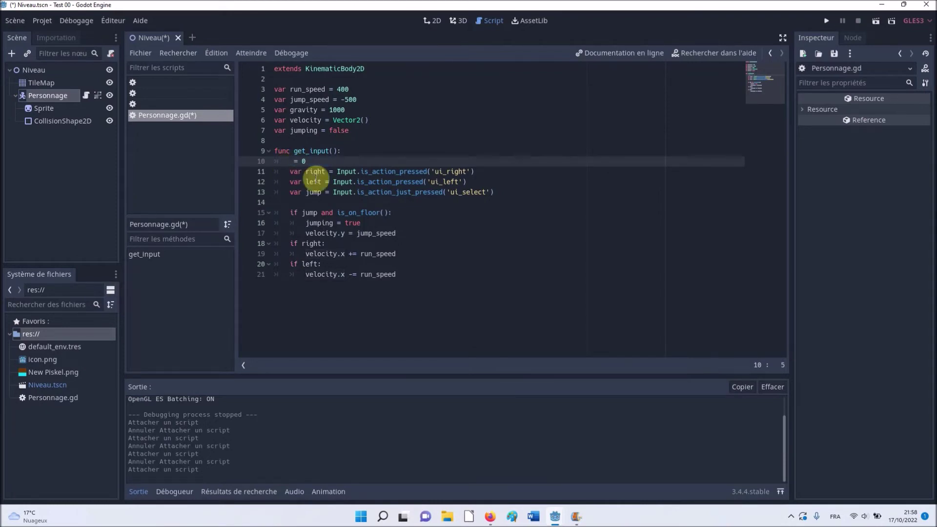
{"action": "key", "text": "Tab"}
{"action": "key", "text": "Tab"}
{"action": "key", "text": "ctrl+v"}
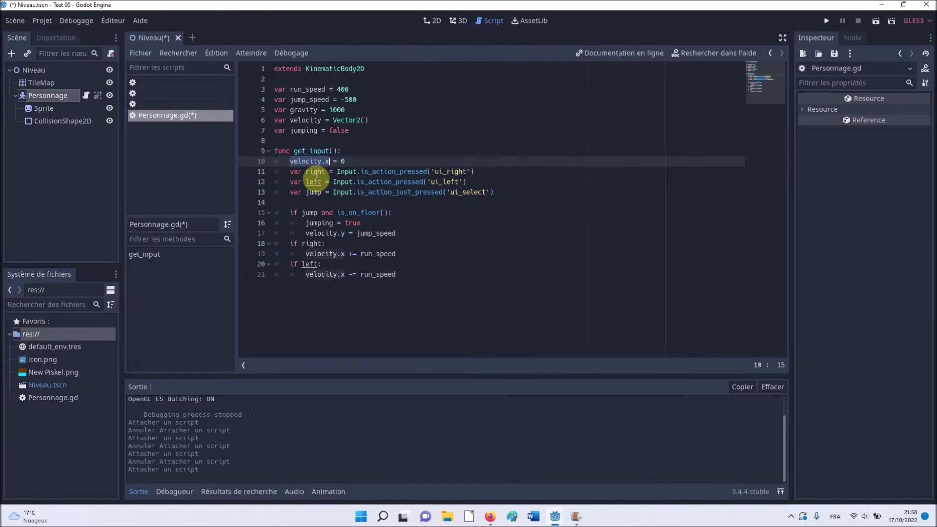
{"action": "key", "text": "Home"}
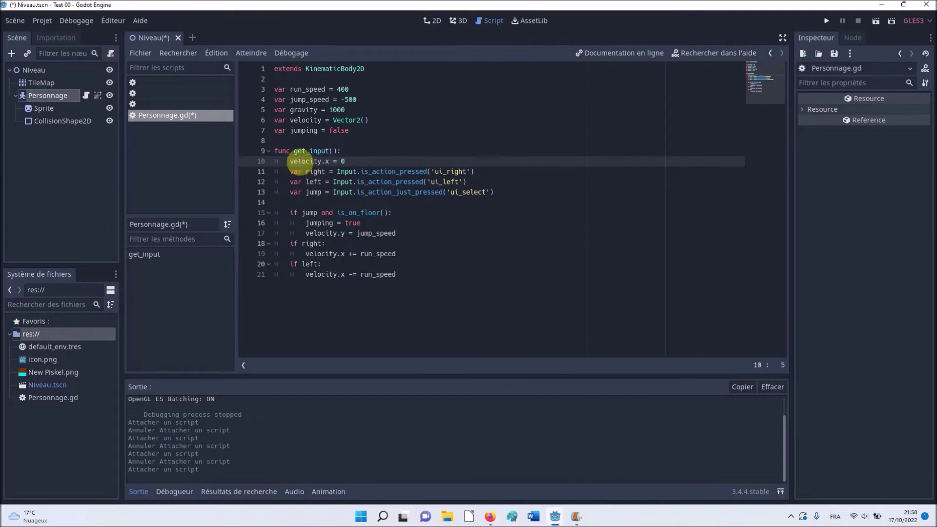
{"action": "left_click", "coordinate": [318, 181]}
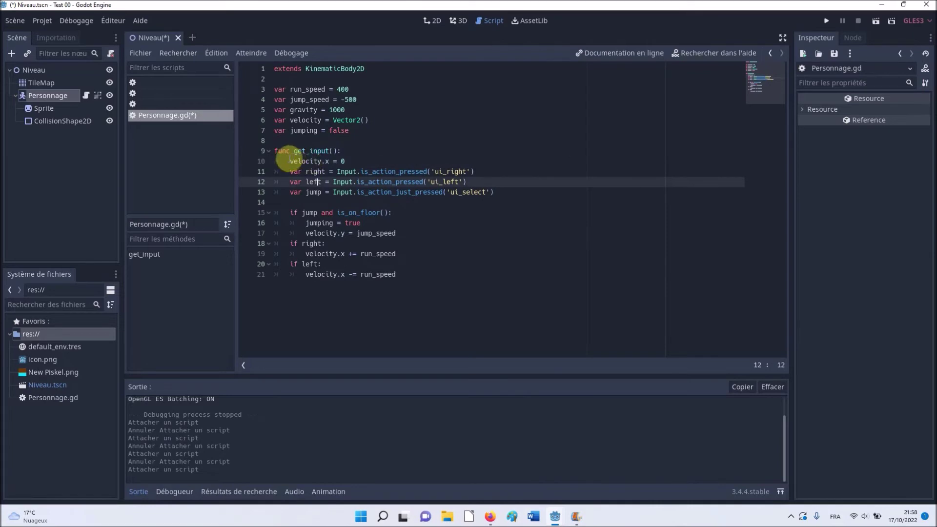
{"action": "left_click_drag", "start_coordinate": [290, 161], "coordinate": [346, 161]}
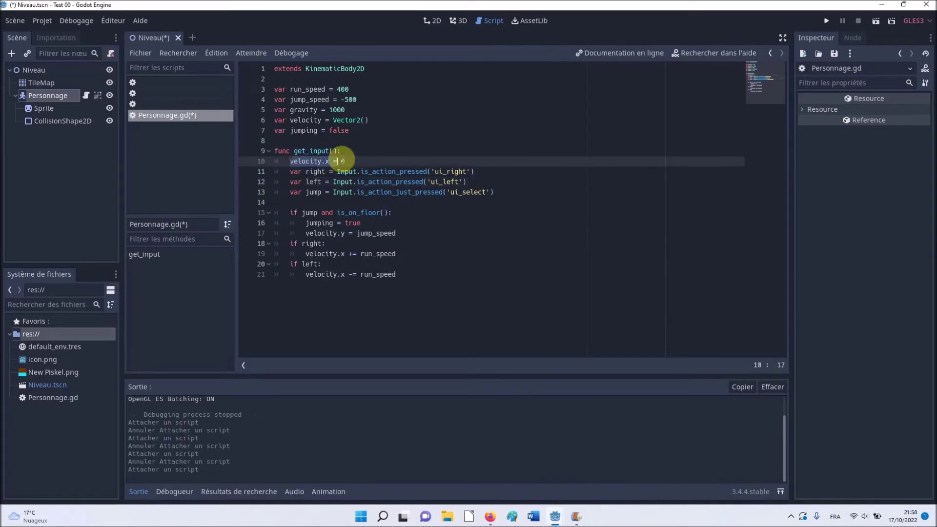
{"action": "left_click", "coordinate": [282, 151]}
{"action": "left_click_drag", "start_coordinate": [275, 151], "coordinate": [344, 151]}
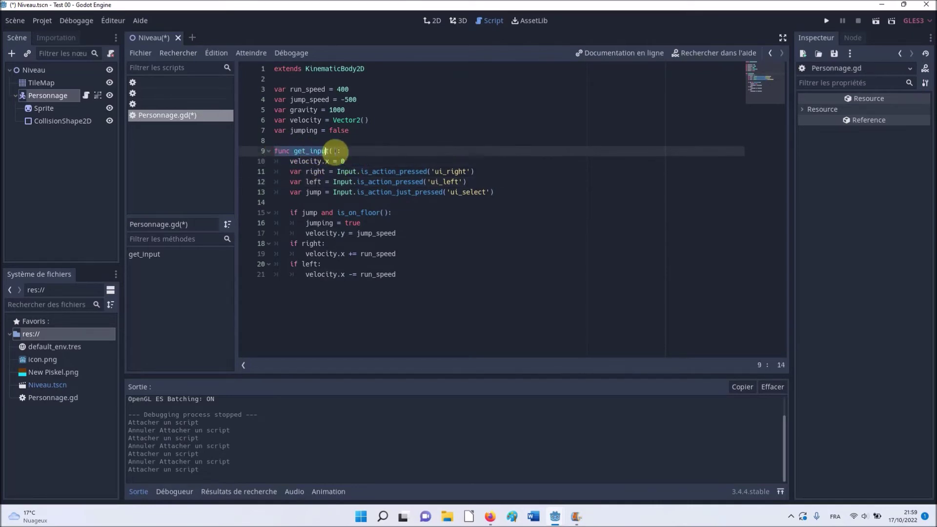
{"action": "mouse_move", "coordinate": [396, 274]}
{"action": "left_mouse_down"}
{"action": "mouse_move", "coordinate": [268, 190]}
{"action": "mouse_move", "coordinate": [260, 157]}
{"action": "left_mouse_up"}
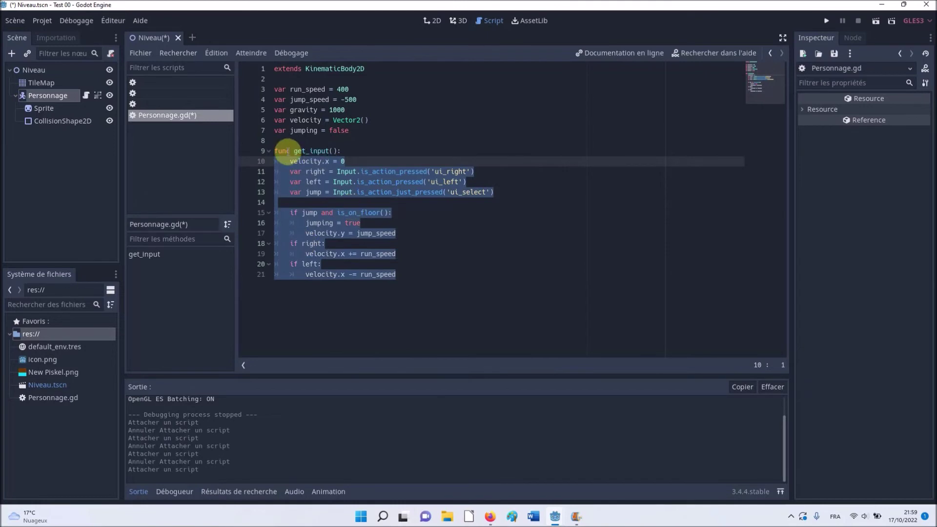
{"action": "left_click", "coordinate": [450, 244]}
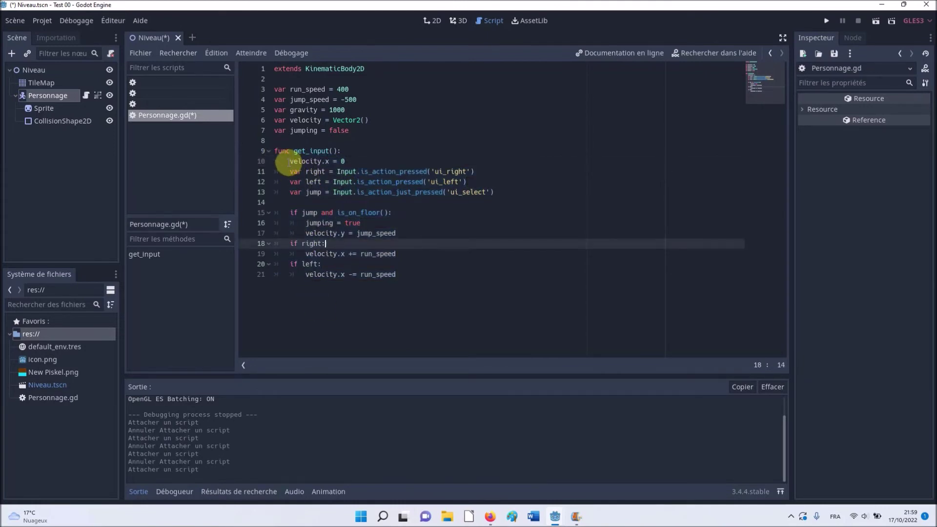
{"action": "left_click", "coordinate": [299, 171]}
{"action": "left_click", "coordinate": [322, 171]}
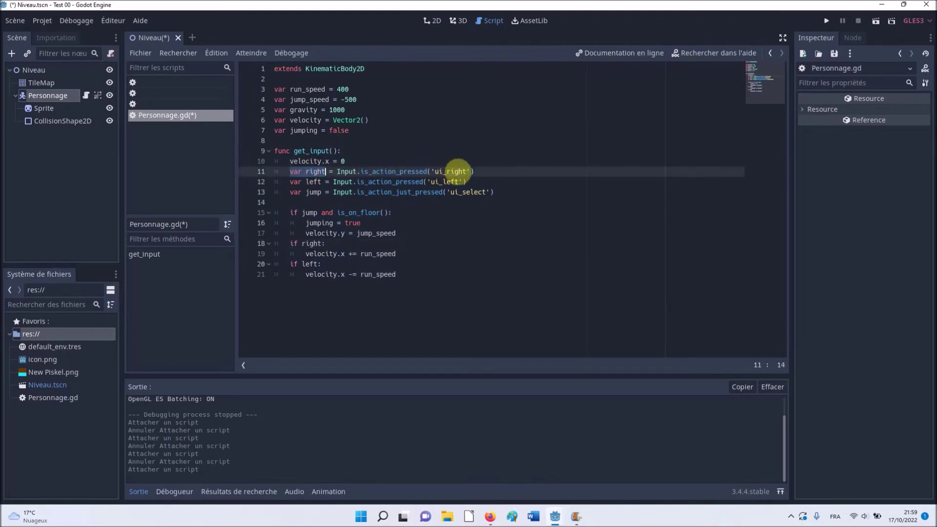
{"action": "left_click", "coordinate": [395, 182]}
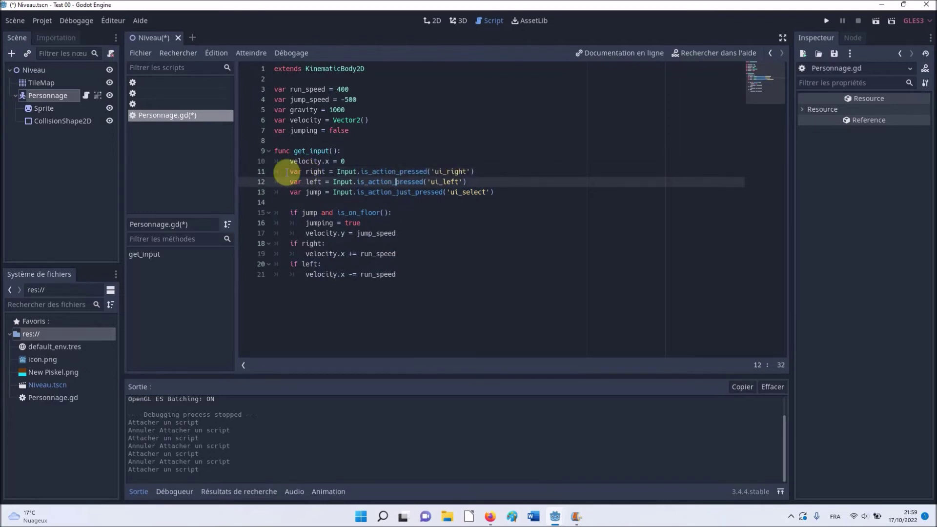
{"action": "left_click_drag", "start_coordinate": [291, 171], "coordinate": [322, 171]}
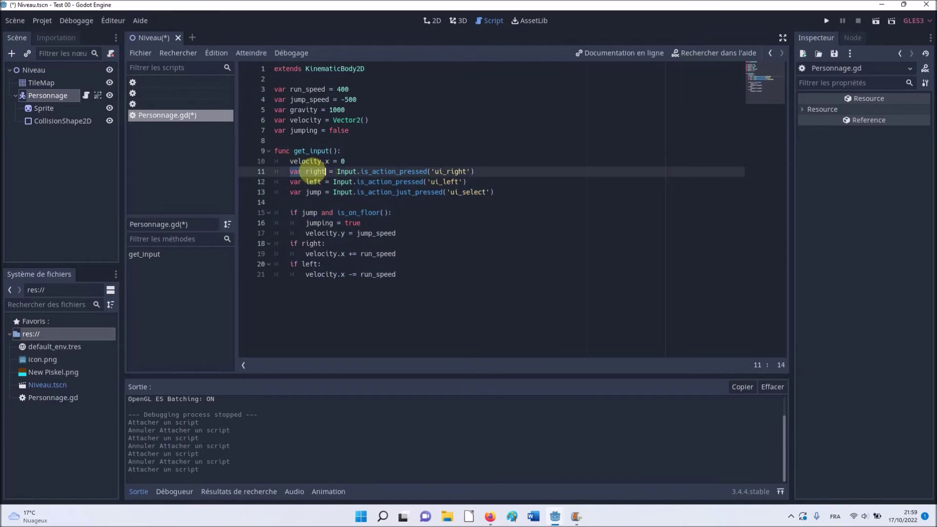
{"action": "left_click_drag", "start_coordinate": [306, 171], "coordinate": [325, 171]}
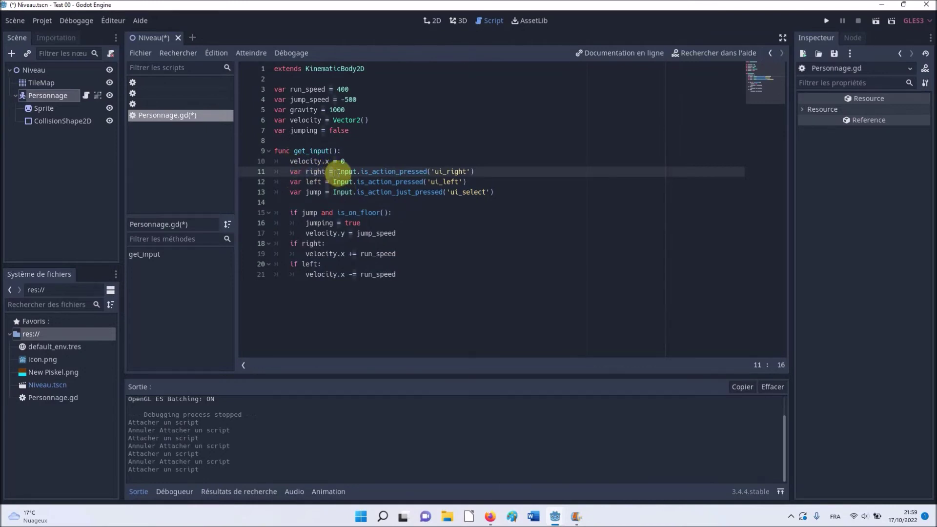
{"action": "left_click_drag", "start_coordinate": [337, 172], "coordinate": [466, 172]}
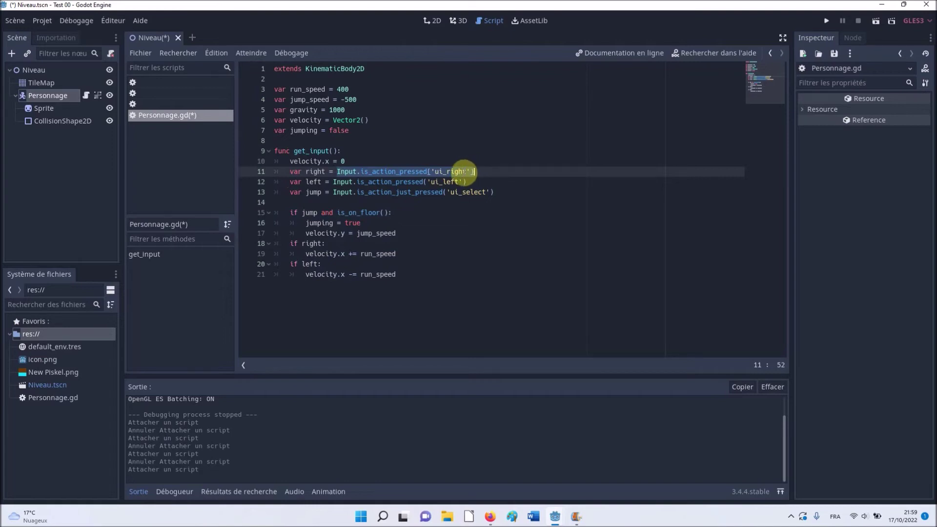
{"action": "left_click", "coordinate": [490, 170]}
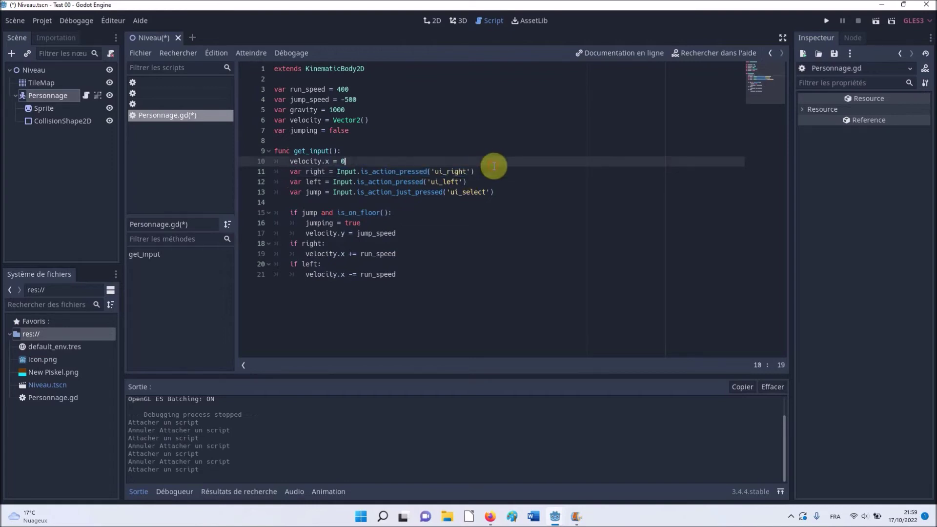
{"action": "left_click_drag", "start_coordinate": [485, 172], "coordinate": [309, 172]}
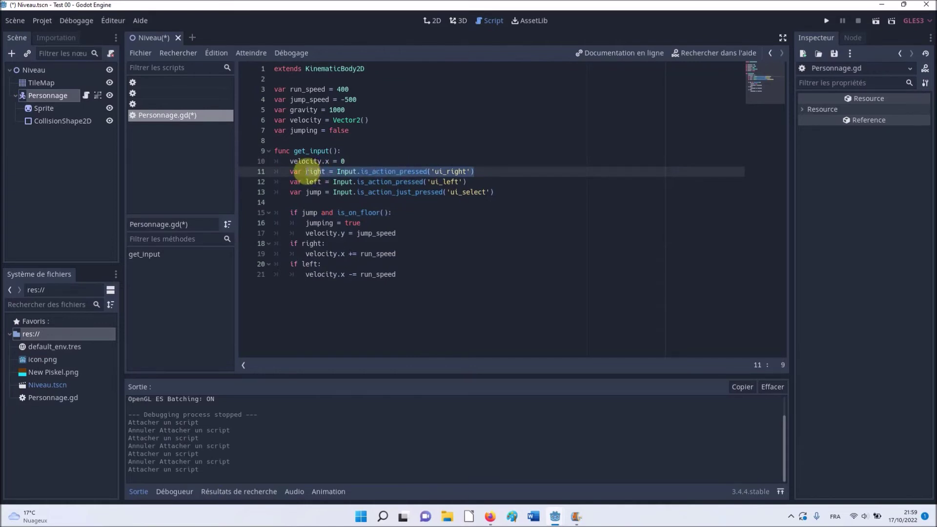
{"action": "left_click_drag", "start_coordinate": [291, 181], "coordinate": [467, 181]}
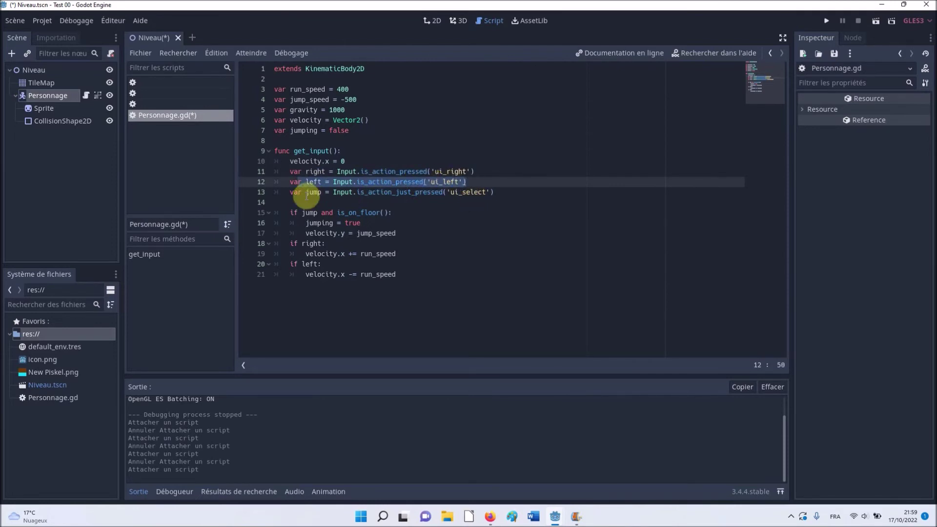
{"action": "left_click_drag", "start_coordinate": [291, 192], "coordinate": [508, 191]}
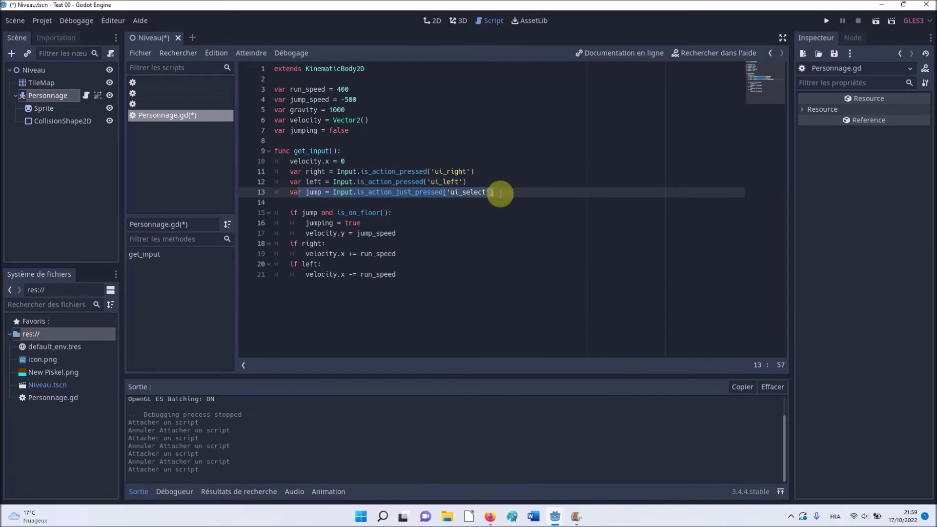
{"action": "left_click", "coordinate": [432, 254]}
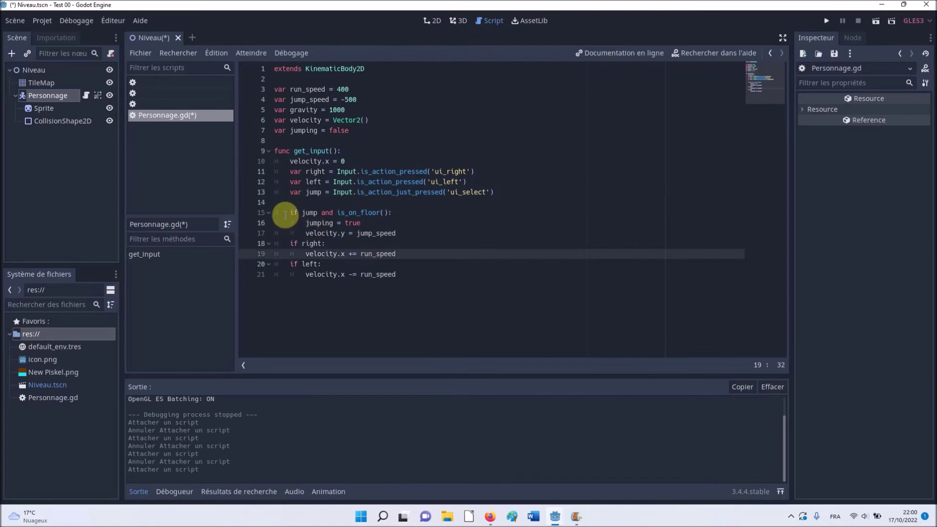
- Walk through the jump code: ui_select and is_on_floor checks, jumping flag, jump_speed -500
{"action": "left_click", "coordinate": [303, 213]}
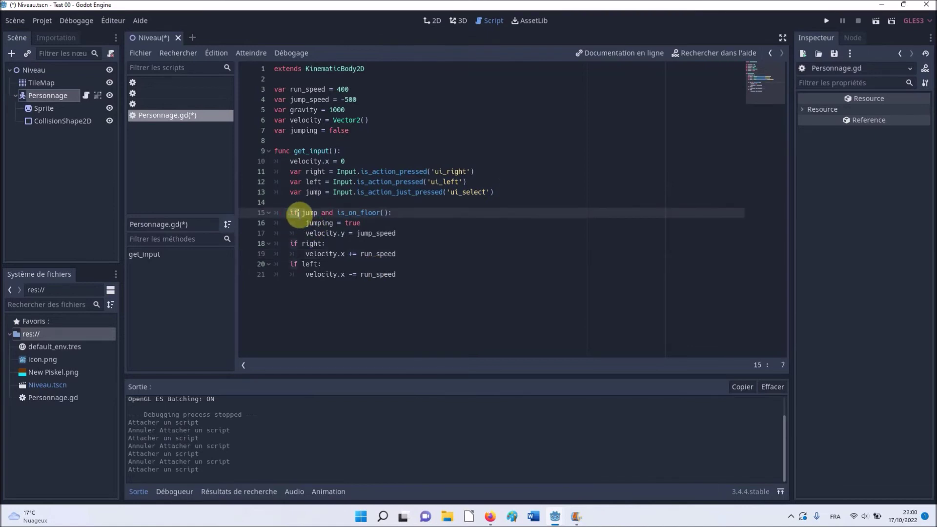
{"action": "left_click_drag", "start_coordinate": [299, 214], "coordinate": [318, 213]}
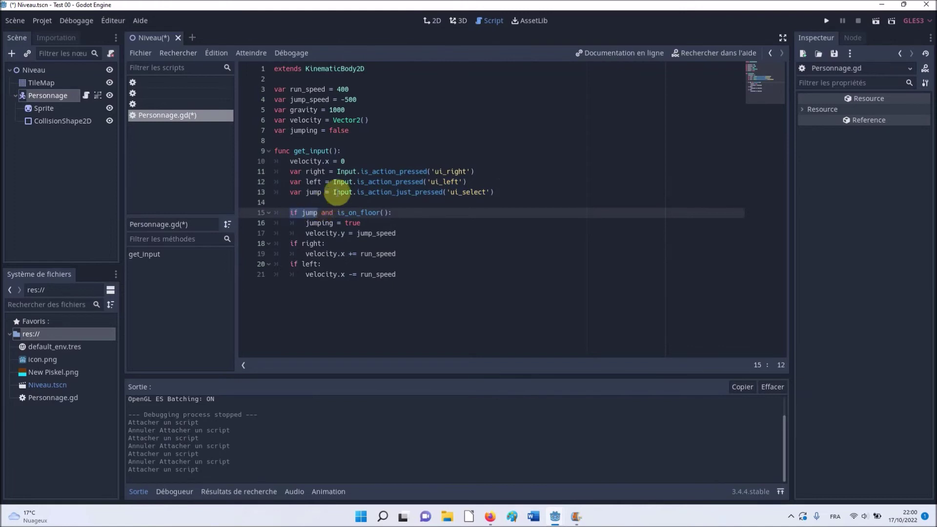
{"action": "left_click_drag", "start_coordinate": [333, 192], "coordinate": [494, 193]}
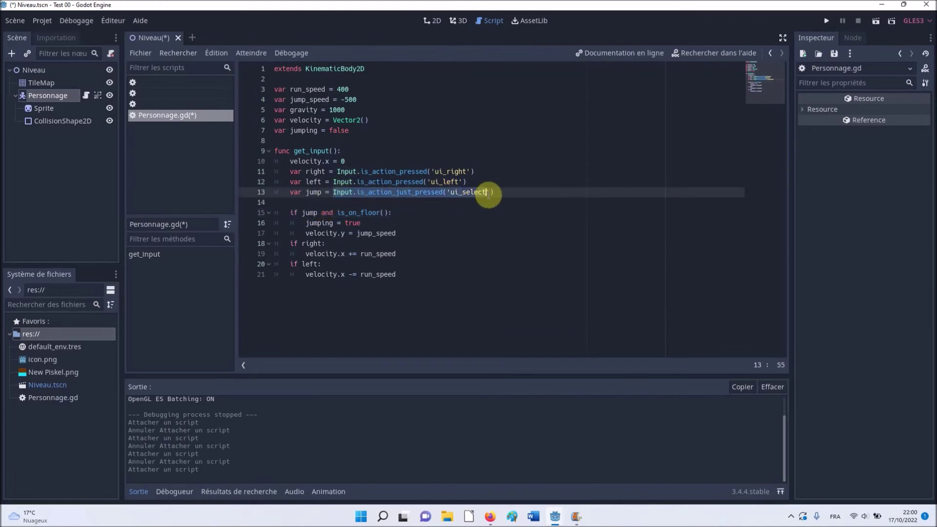
{"action": "left_click_drag", "start_coordinate": [337, 212], "coordinate": [394, 213]}
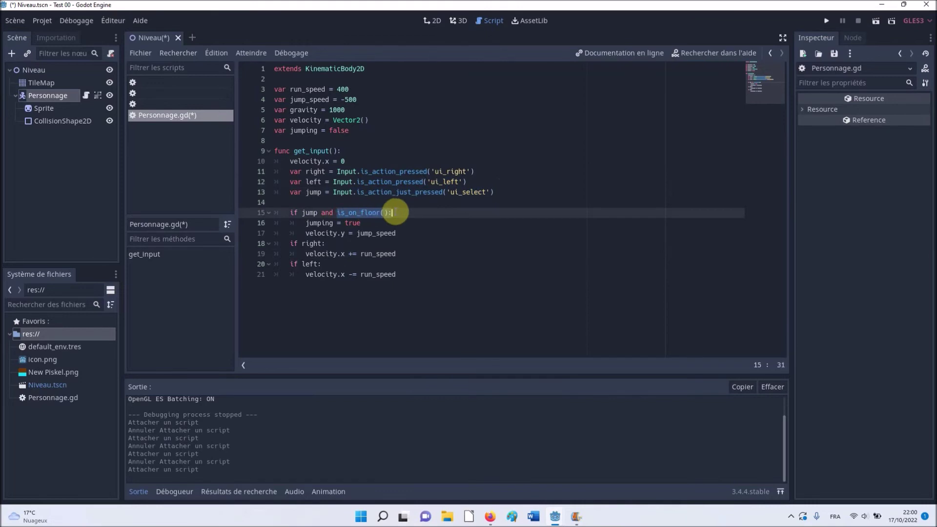
{"action": "left_click_drag", "start_coordinate": [290, 212], "coordinate": [393, 213]}
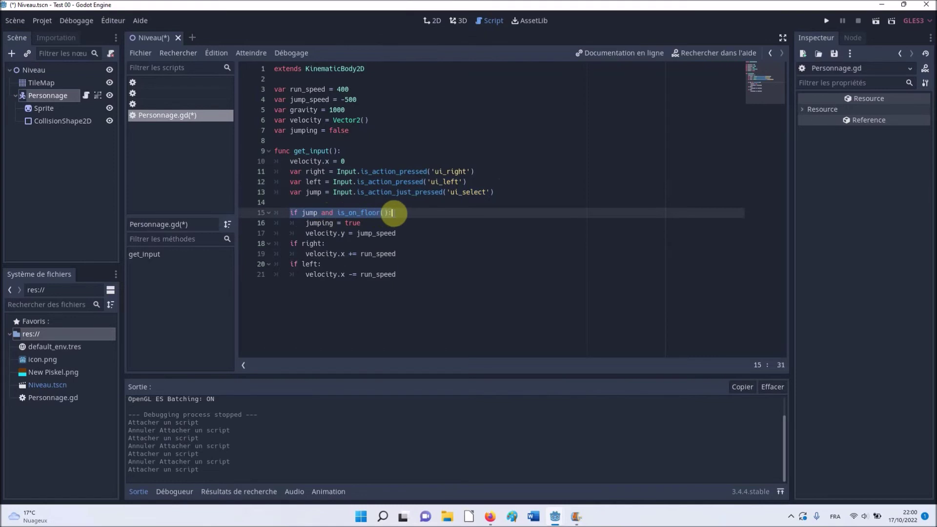
{"action": "left_click", "coordinate": [306, 223]}
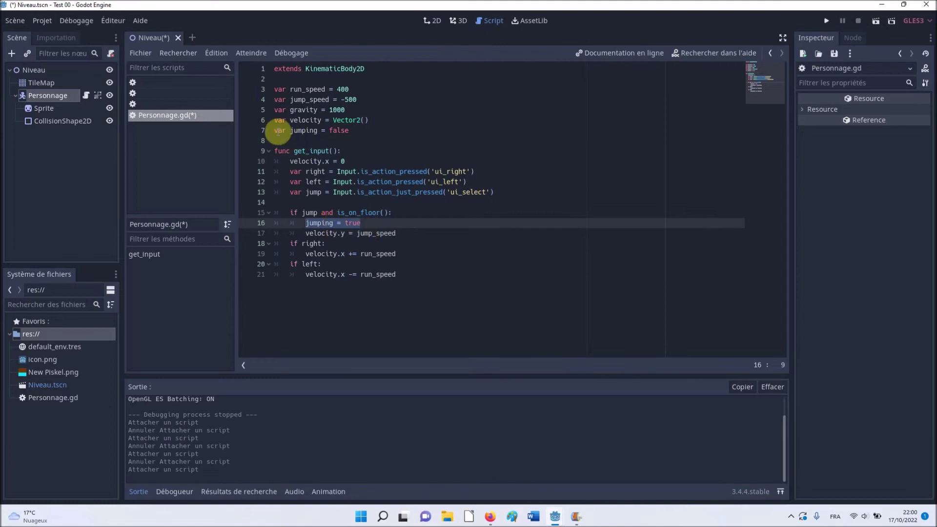
{"action": "left_click_drag", "start_coordinate": [275, 131], "coordinate": [349, 131]}
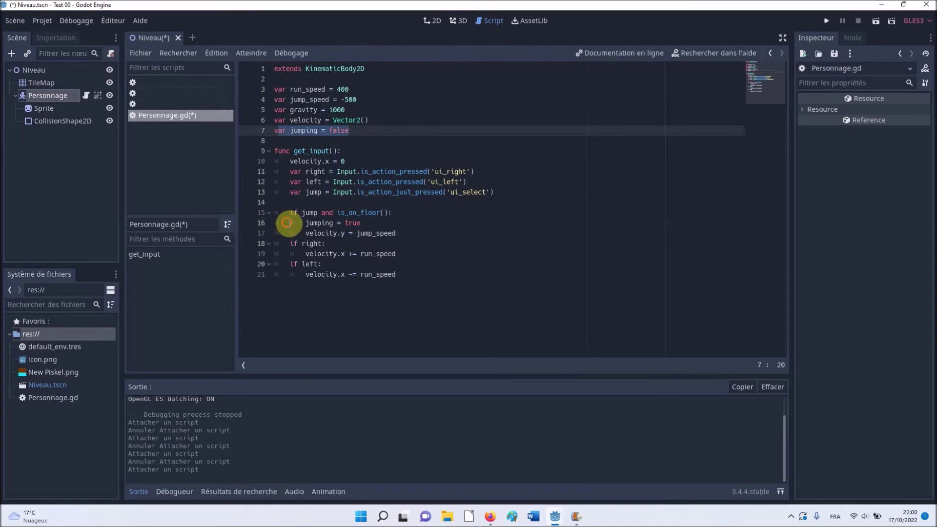
{"action": "left_click_drag", "start_coordinate": [287, 223], "coordinate": [361, 223]}
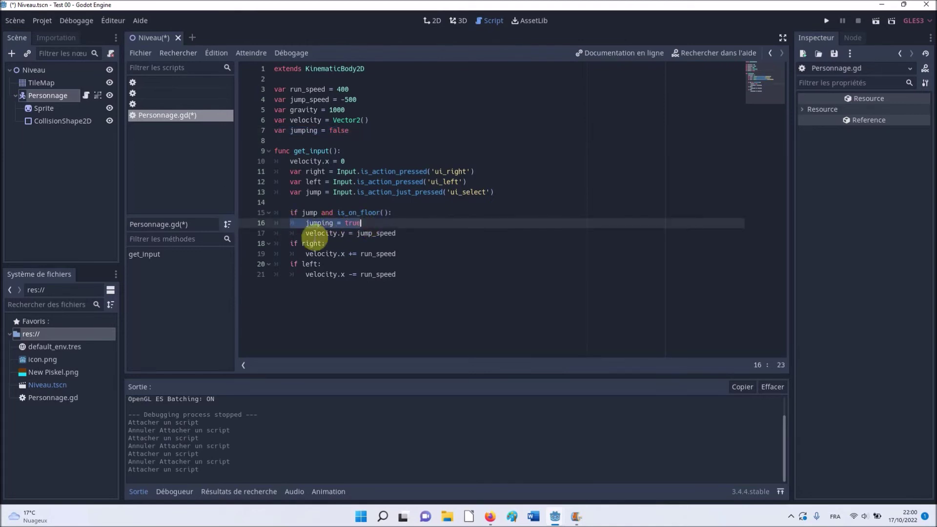
{"action": "left_click_drag", "start_coordinate": [307, 234], "coordinate": [396, 234]}
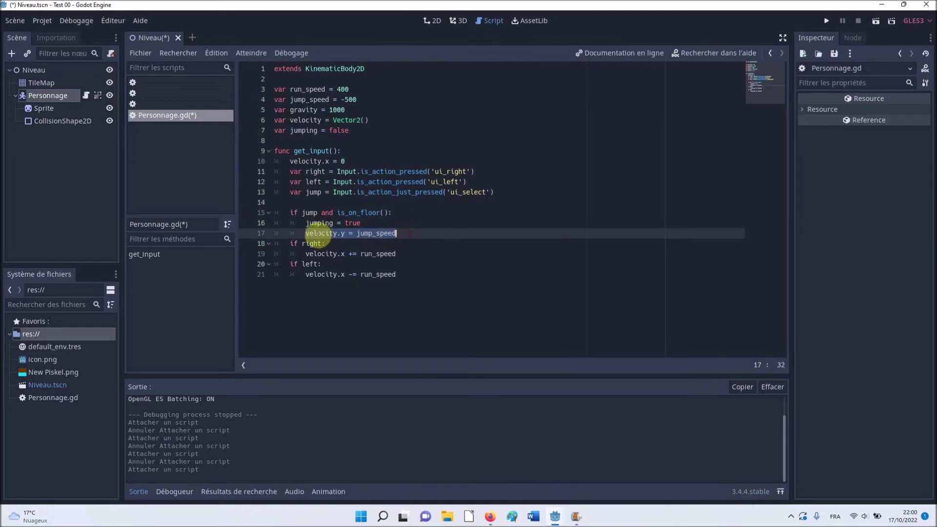
{"action": "left_click_drag", "start_coordinate": [345, 234], "coordinate": [338, 234]}
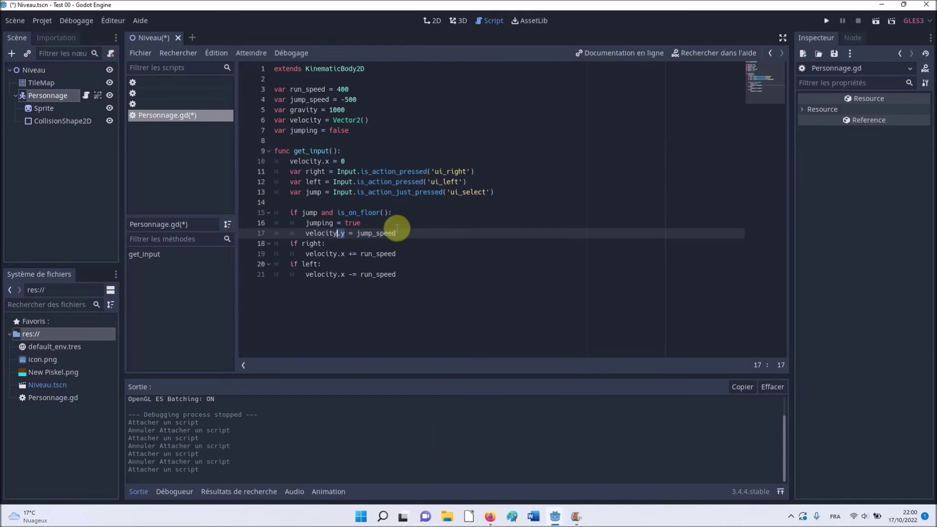
{"action": "left_click_drag", "start_coordinate": [358, 233], "coordinate": [402, 233]}
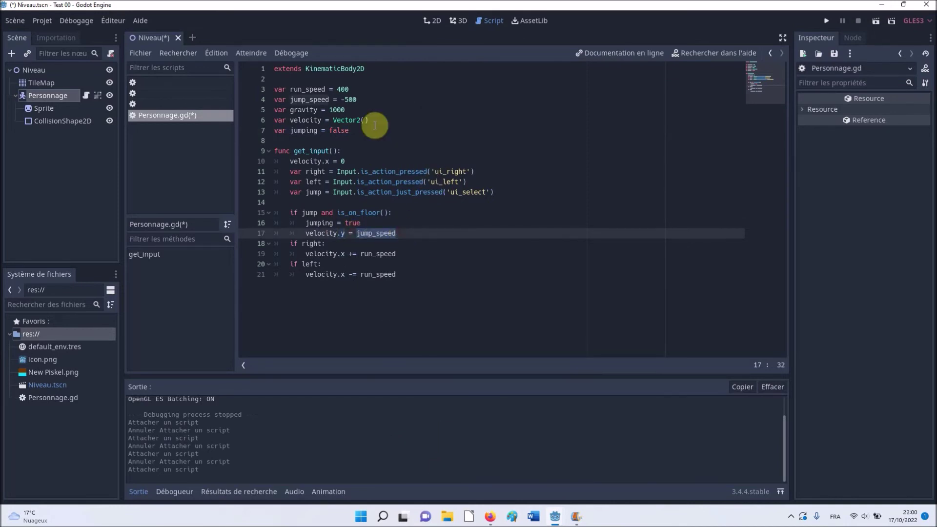
{"action": "left_click_drag", "start_coordinate": [359, 99], "coordinate": [340, 100]}
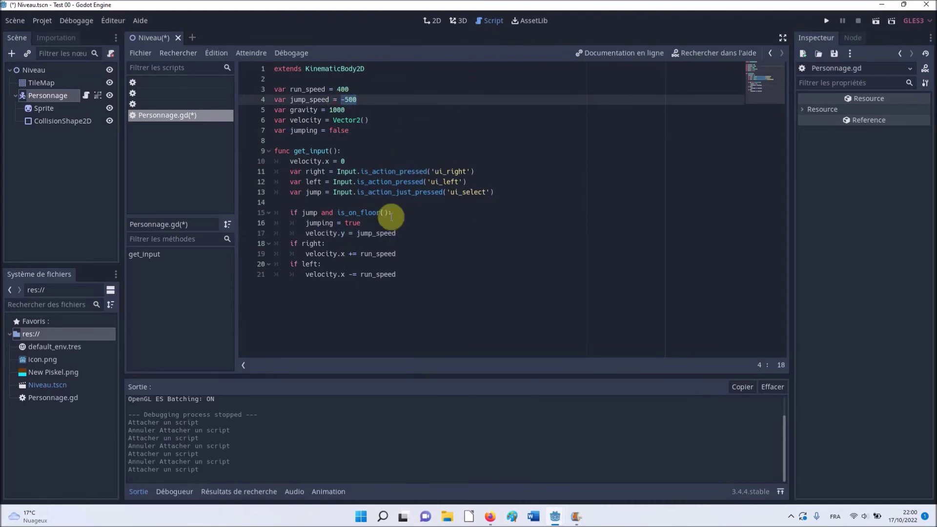
- Walk through the ui_right/ui_left run_speed velocity lines, then add a new line after line 21
{"action": "left_click_drag", "start_coordinate": [300, 245], "coordinate": [319, 243]}
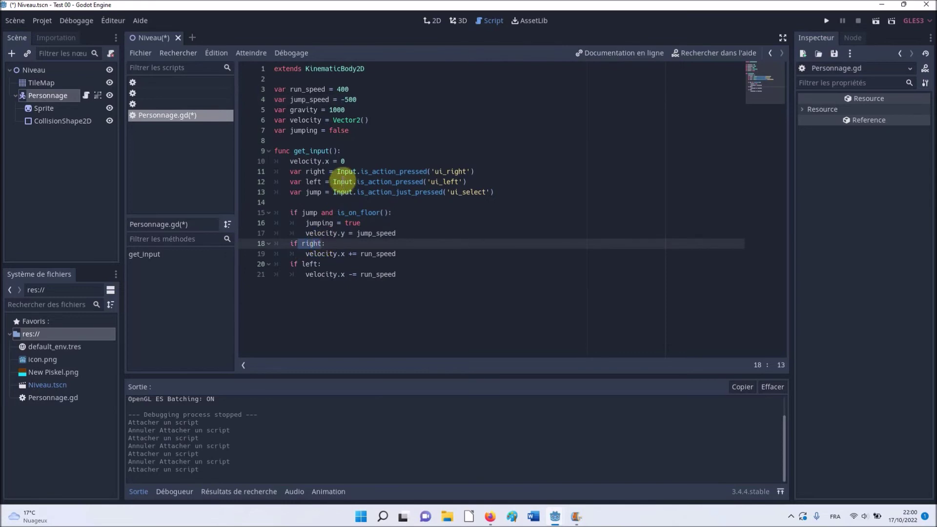
{"action": "left_click_drag", "start_coordinate": [336, 172], "coordinate": [474, 172]}
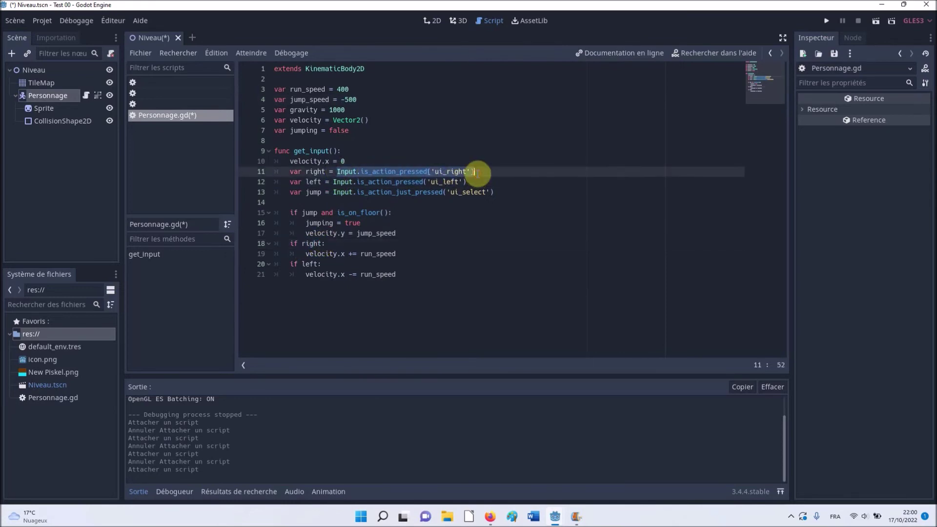
{"action": "left_click", "coordinate": [337, 254]}
{"action": "left_click_drag", "start_coordinate": [344, 254], "coordinate": [306, 254]}
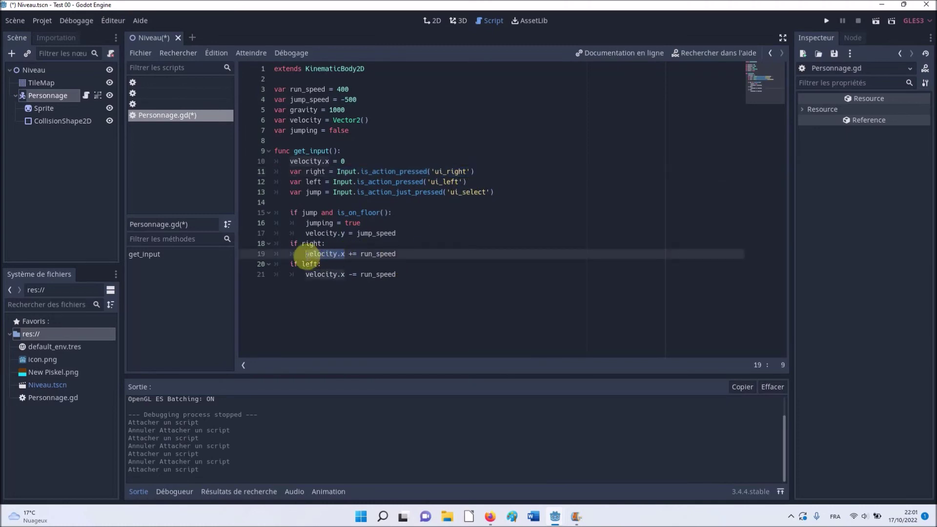
{"action": "left_click_drag", "start_coordinate": [348, 253], "coordinate": [405, 253]}
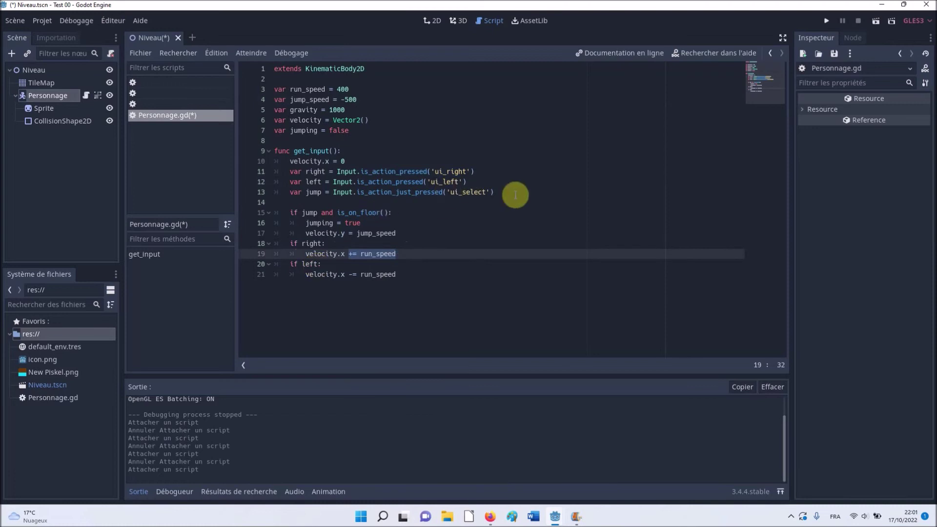
{"action": "left_click_drag", "start_coordinate": [394, 284], "coordinate": [306, 275]}
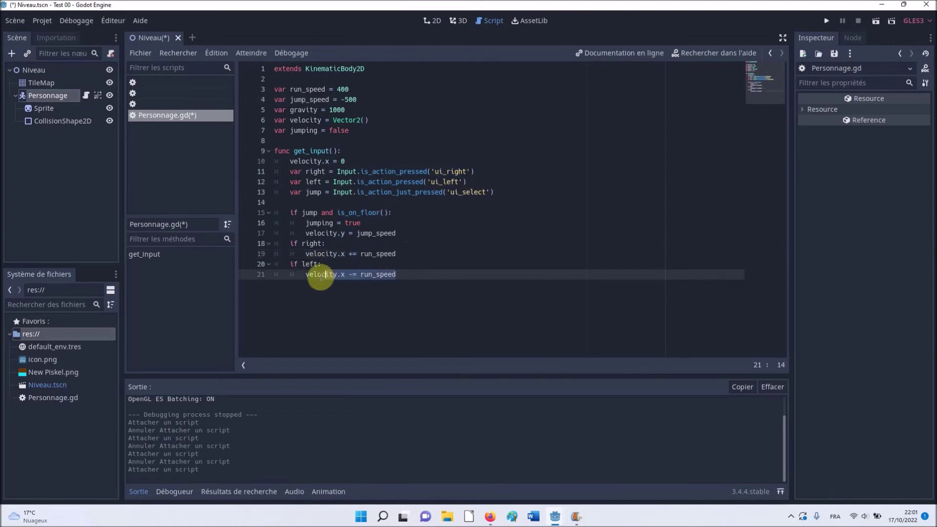
{"action": "left_click_drag", "start_coordinate": [348, 274], "coordinate": [306, 274]}
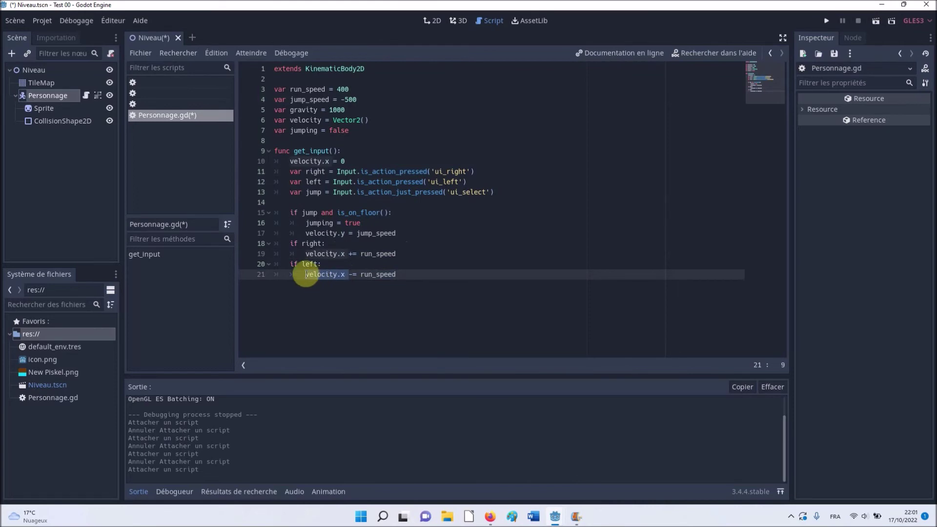
{"action": "left_click", "coordinate": [350, 293]}
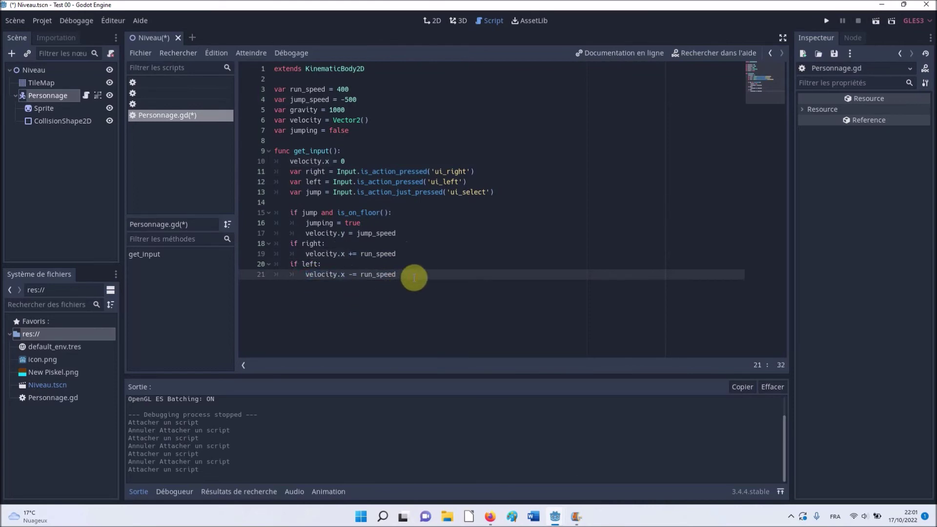
{"action": "key", "text": "Return"}
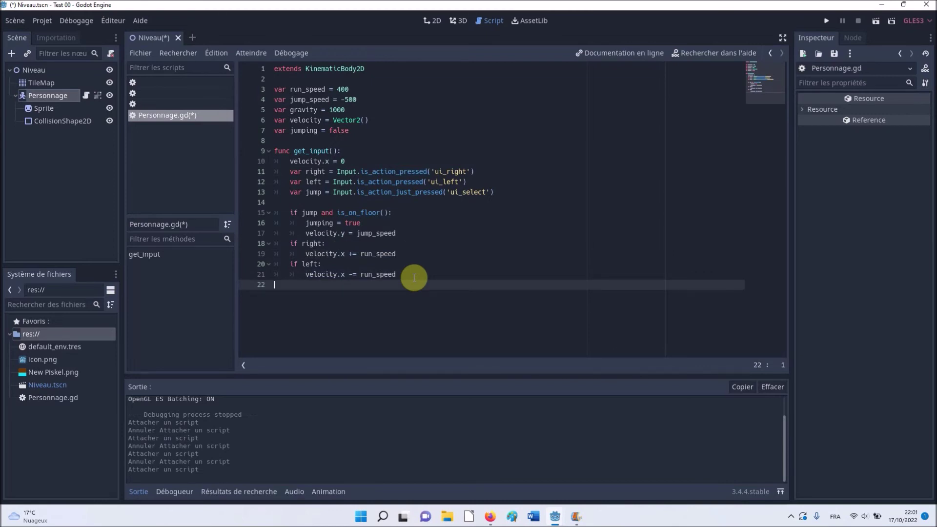
- Paste the _physics_process(delta) function at line 23, below get_input
{"action": "key", "text": "Return"}
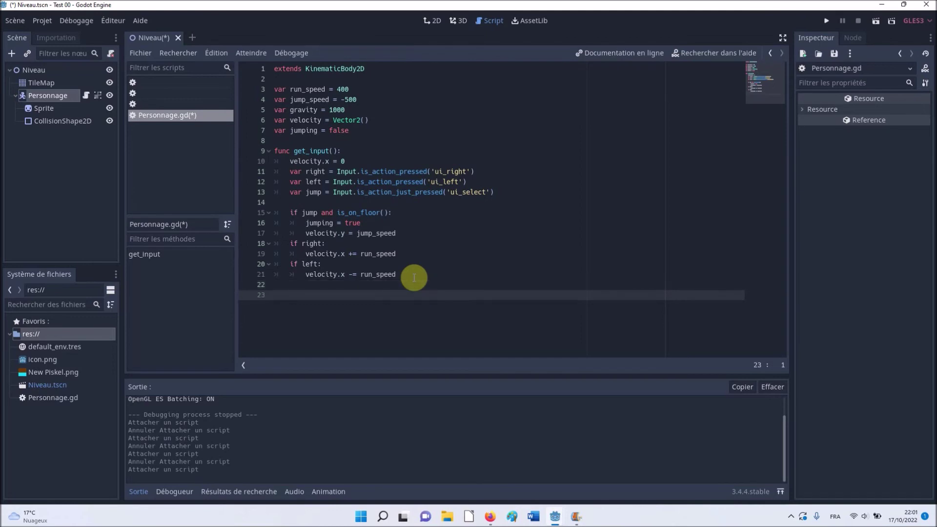
{"action": "type", "text": "func _physics_process(delta): \tget_input() \tvelocity.y += gravity * delta \tif jumping and is_on_floor(): \t\tjumping = false \tvelocity = move_and_slide(velocity, Vector2(0, -1))"}
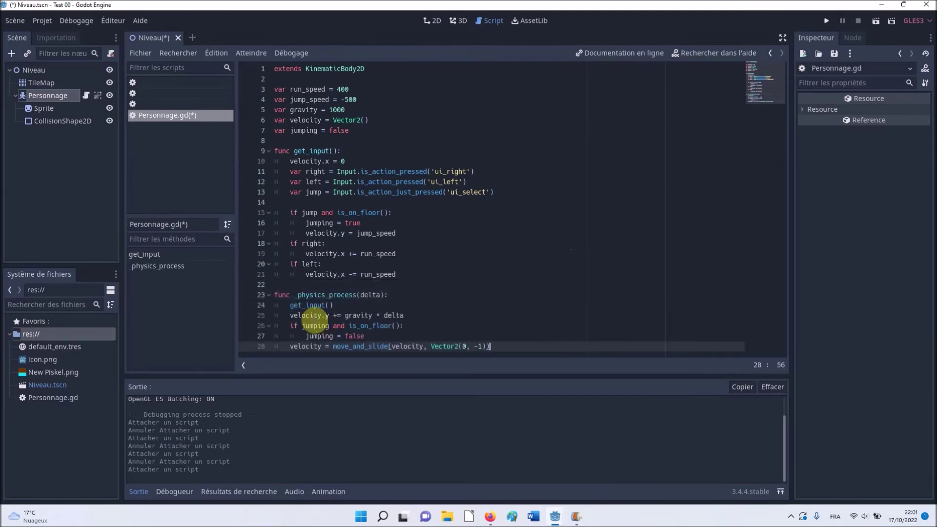
{"action": "left_click", "coordinate": [299, 295]}
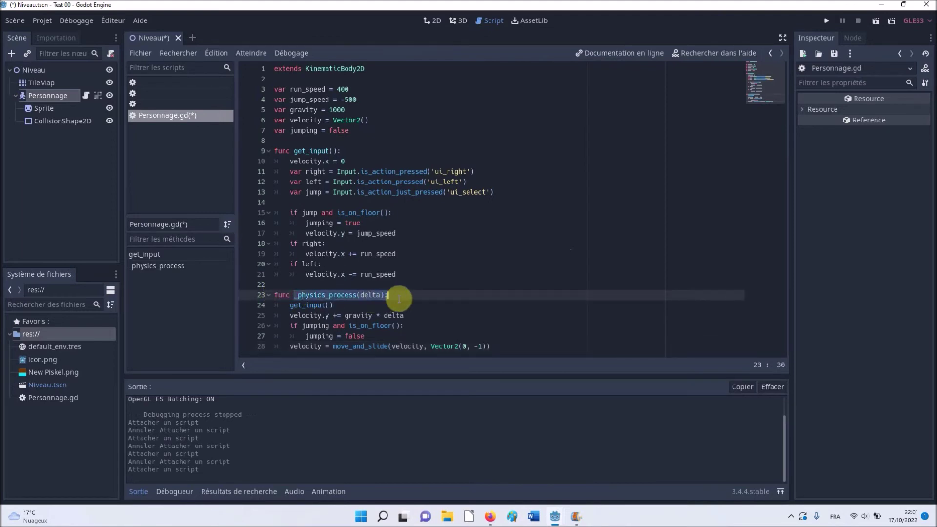
{"action": "left_click", "coordinate": [449, 292]}
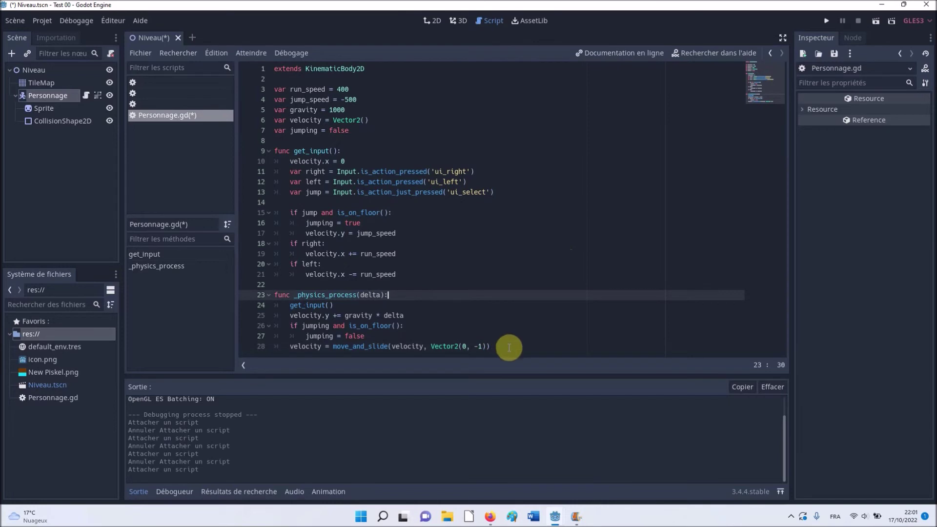
- Walk through the _physics_process body, starting with its get_input() call on line 24
{"action": "left_click_drag", "start_coordinate": [509, 347], "coordinate": [266, 306]}
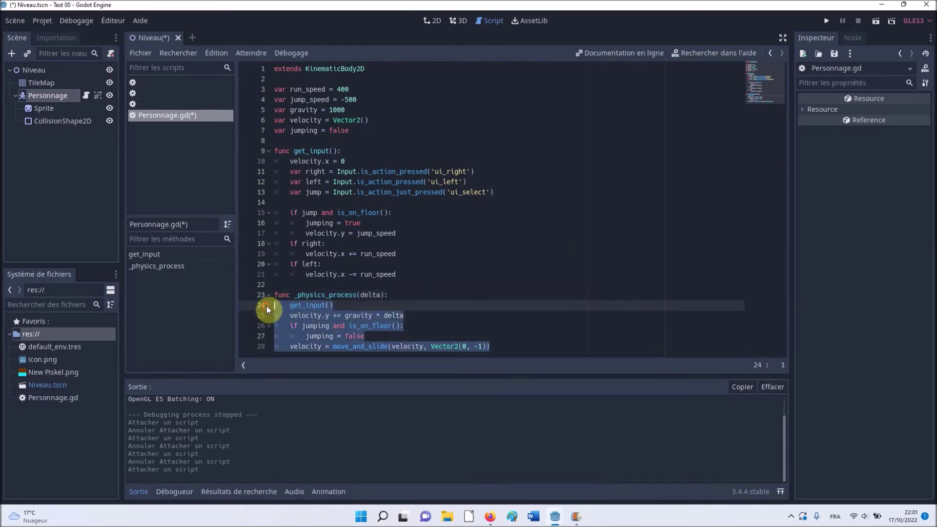
{"action": "left_click", "coordinate": [419, 294]}
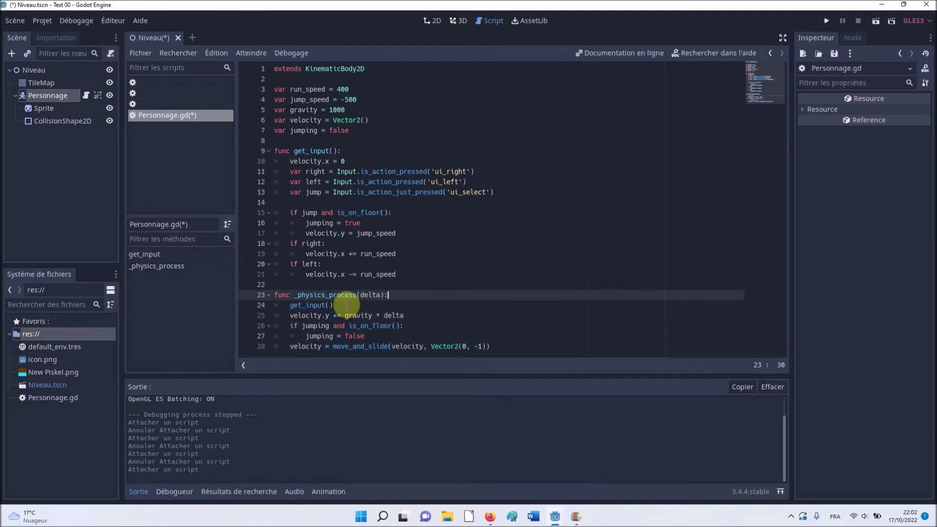
{"action": "left_click_drag", "start_coordinate": [346, 305], "coordinate": [268, 303]}
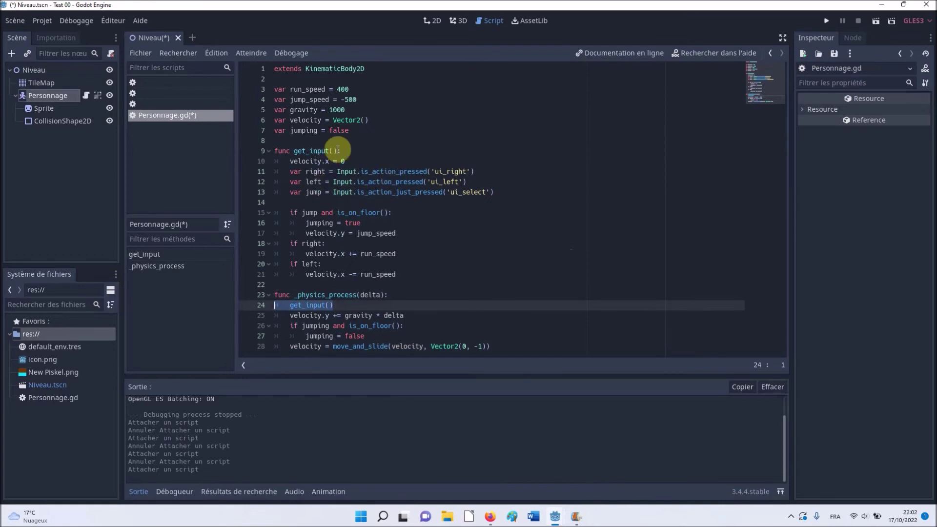
{"action": "left_click", "coordinate": [358, 294]}
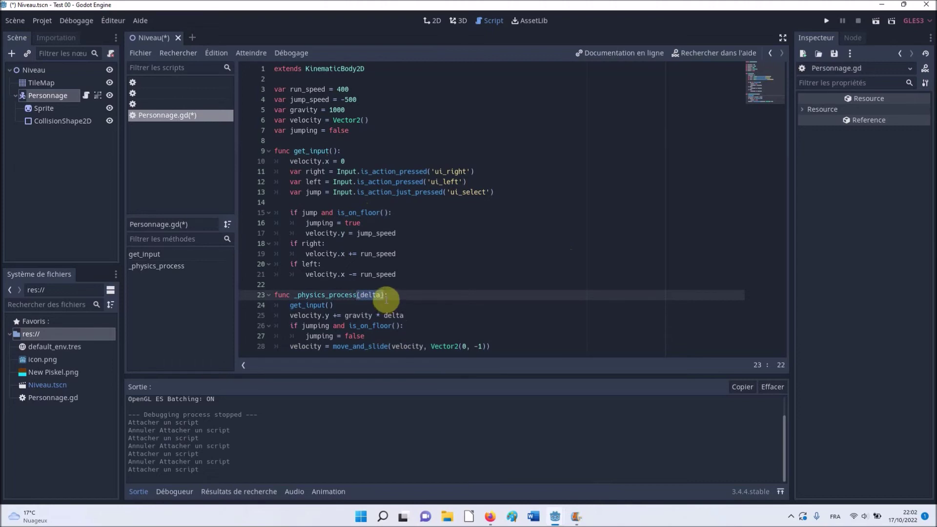
{"action": "key", "text": "Down"}
{"action": "key", "text": "Home"}
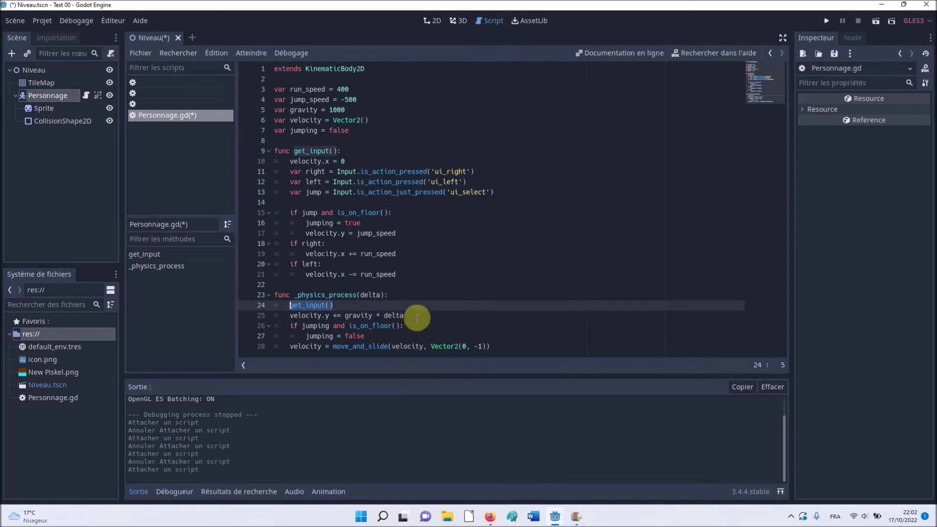
{"action": "left_click", "coordinate": [380, 316]}
{"action": "left_click_drag", "start_coordinate": [380, 316], "coordinate": [291, 315]}
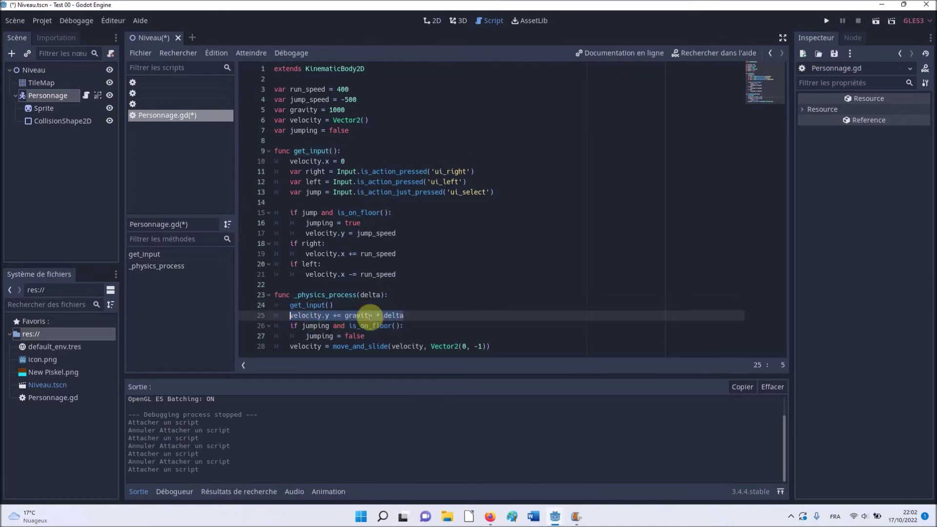
{"action": "left_click", "coordinate": [419, 316]}
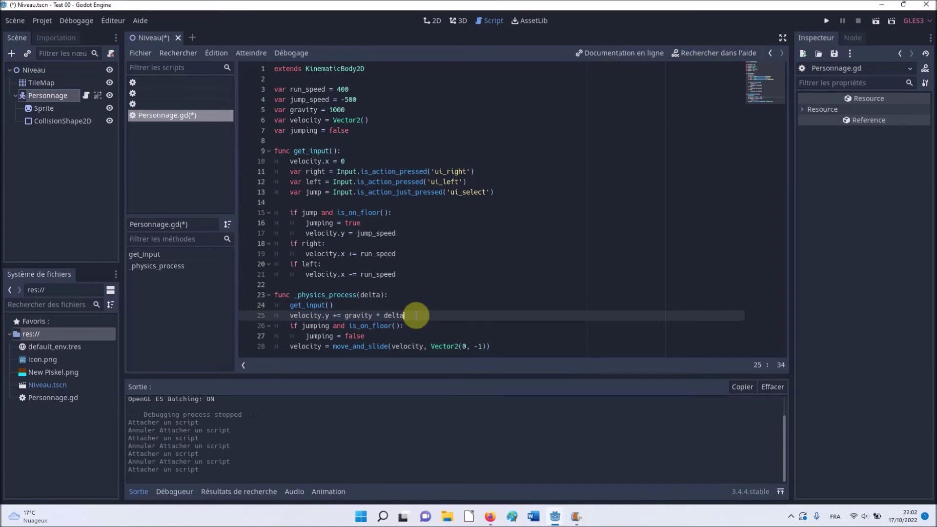
{"action": "left_click", "coordinate": [381, 293]}
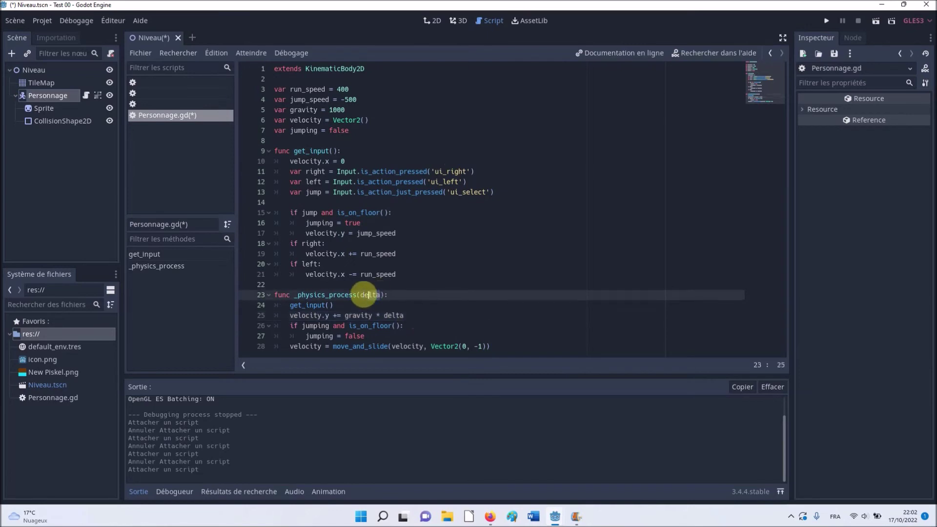
{"action": "left_click", "coordinate": [407, 317]}
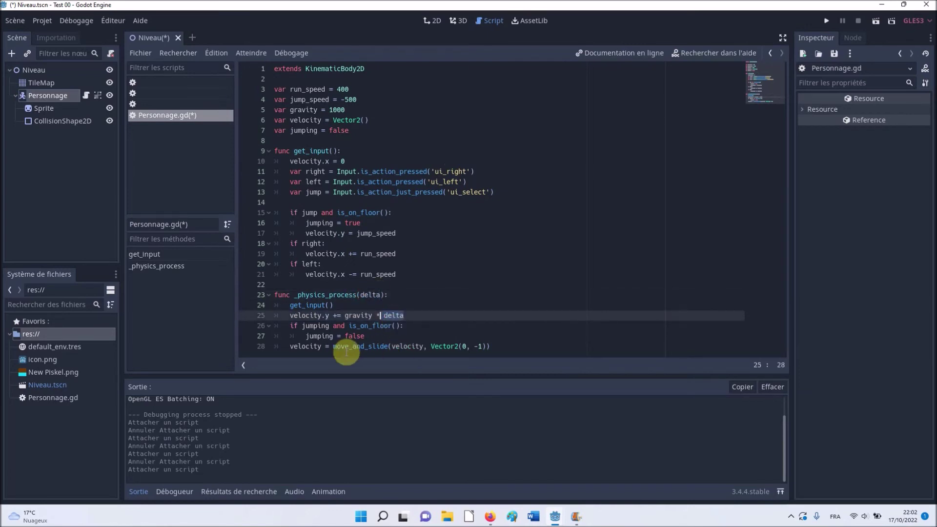
{"action": "left_click_drag", "start_coordinate": [286, 326], "coordinate": [406, 326]}
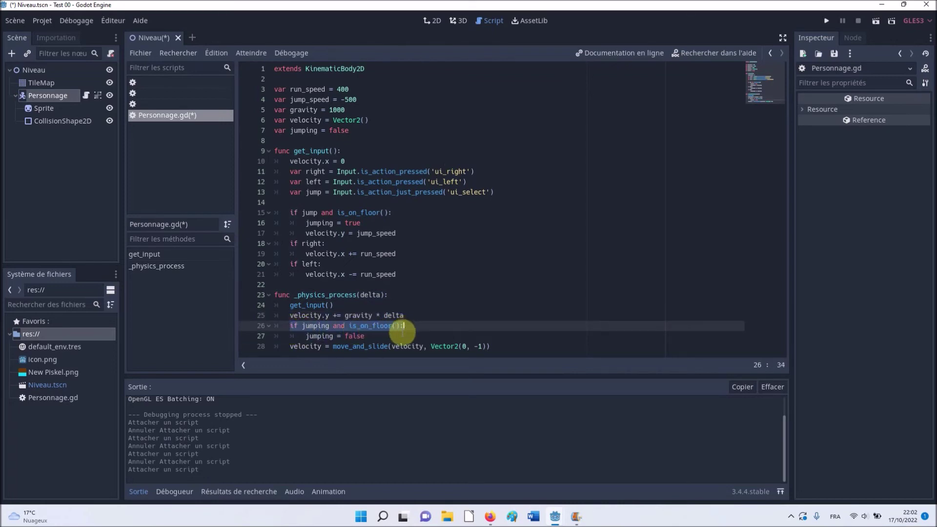
{"action": "left_click_drag", "start_coordinate": [406, 326], "coordinate": [402, 335]}
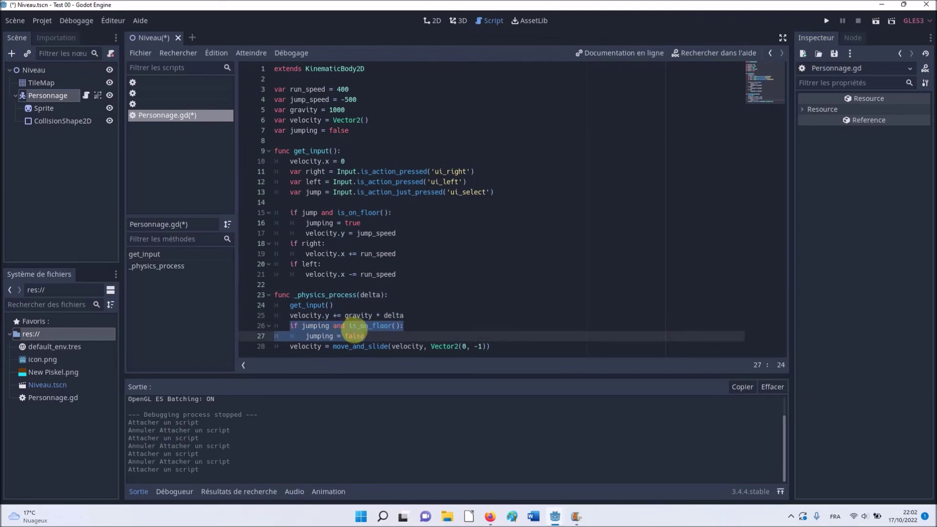
{"action": "mouse_move", "coordinate": [365, 335]}
{"action": "left_mouse_down"}
{"action": "mouse_move", "coordinate": [316, 326]}
{"action": "mouse_move", "coordinate": [293, 336]}
{"action": "left_mouse_up"}
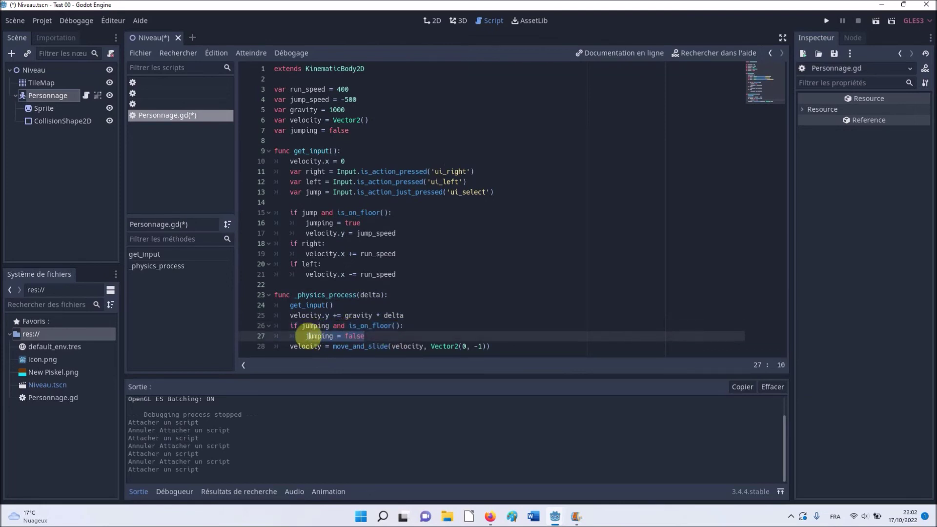
{"action": "left_click_drag", "start_coordinate": [351, 131], "coordinate": [322, 130]}
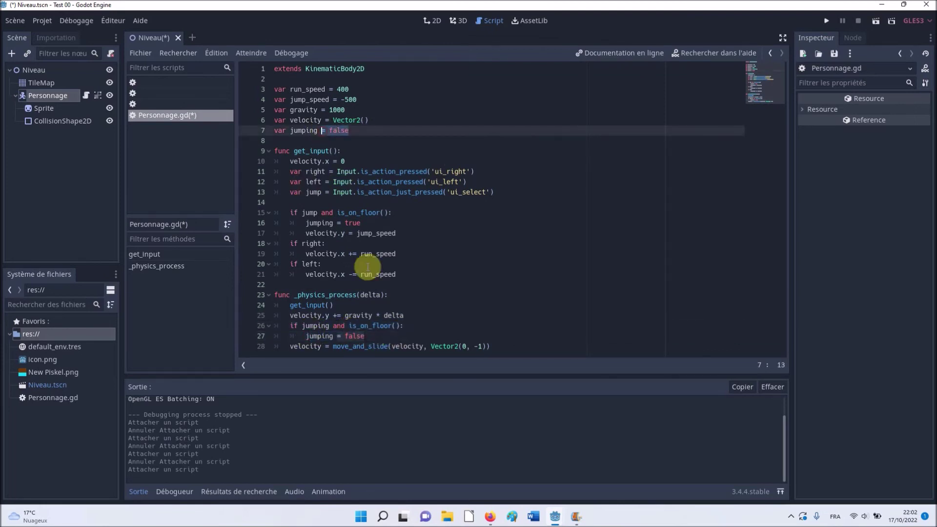
{"action": "left_click_drag", "start_coordinate": [372, 336], "coordinate": [290, 326]}
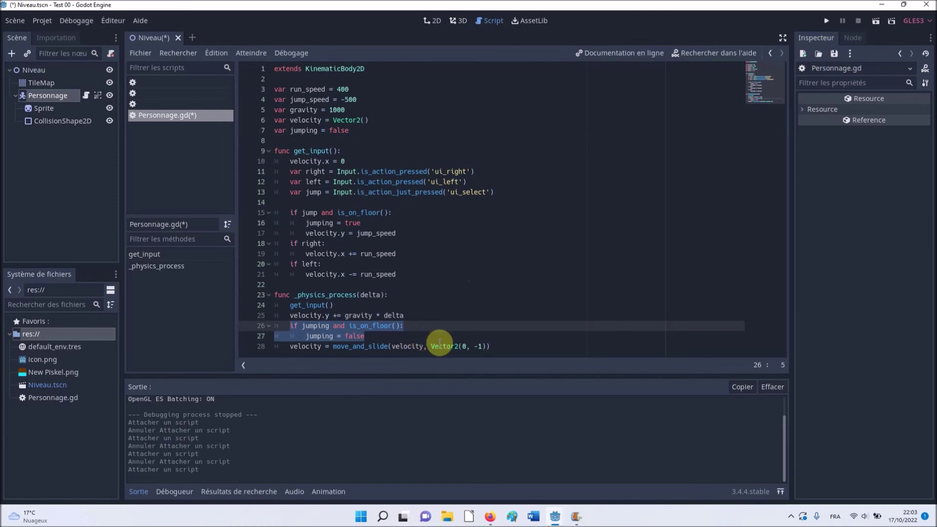
- Explain the move_and_slide line with Vector2(0, -1), then collapse the Sortie output panel
{"action": "left_click_drag", "start_coordinate": [508, 346], "coordinate": [293, 349]}
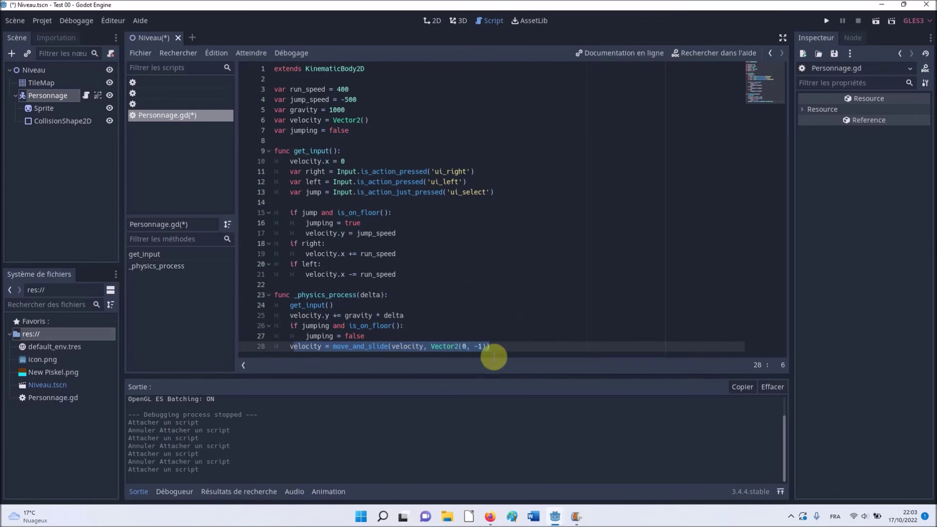
{"action": "left_click", "coordinate": [506, 347]}
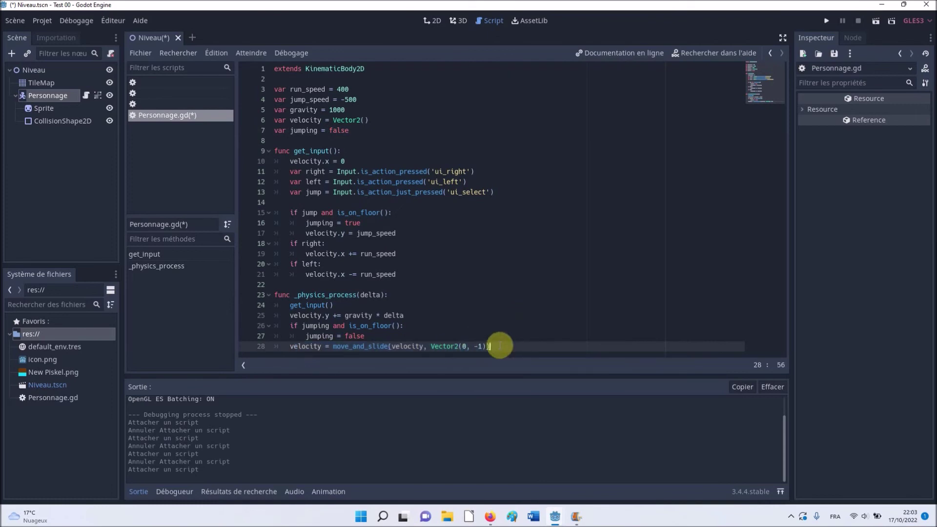
{"action": "left_click", "coordinate": [432, 347], "text": "shift"}
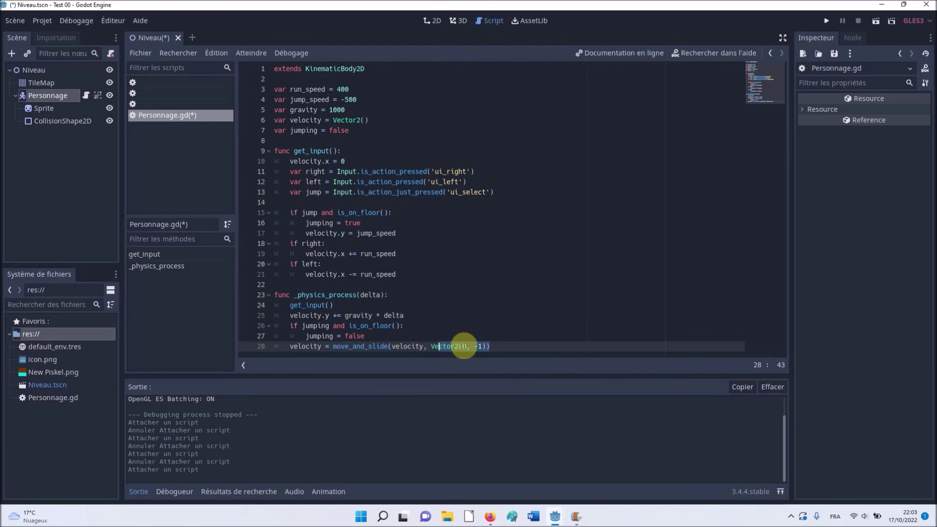
{"action": "left_click", "coordinate": [435, 347], "text": "shift"}
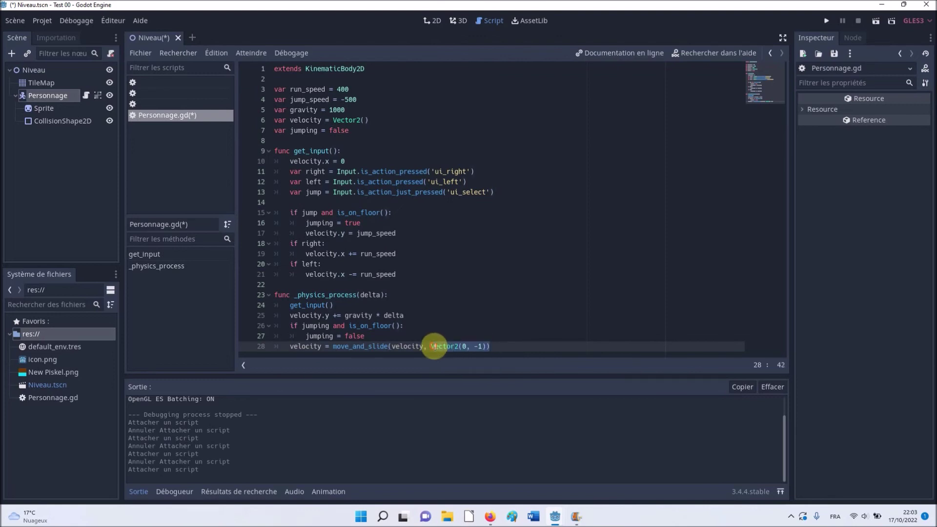
{"action": "left_click", "coordinate": [432, 347]}
{"action": "left_click_drag", "start_coordinate": [290, 347], "coordinate": [500, 348]}
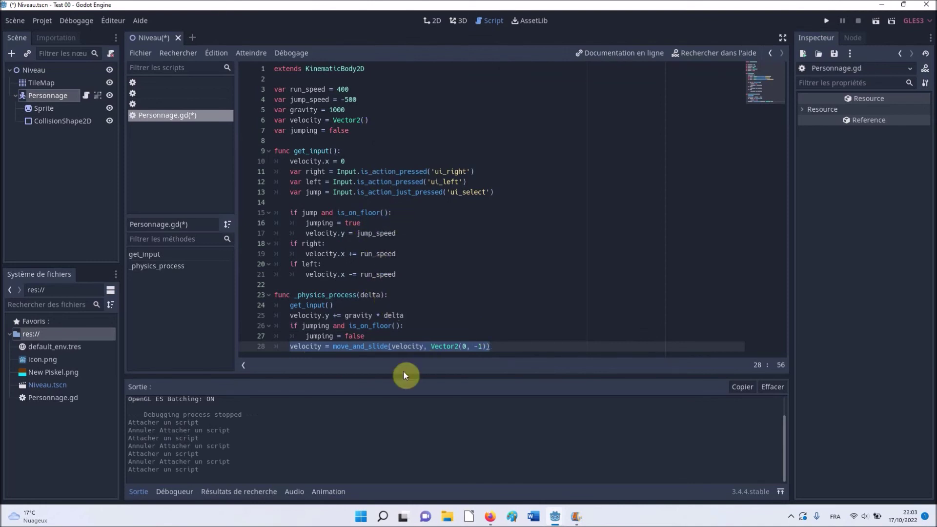
{"action": "left_click", "coordinate": [134, 491]}
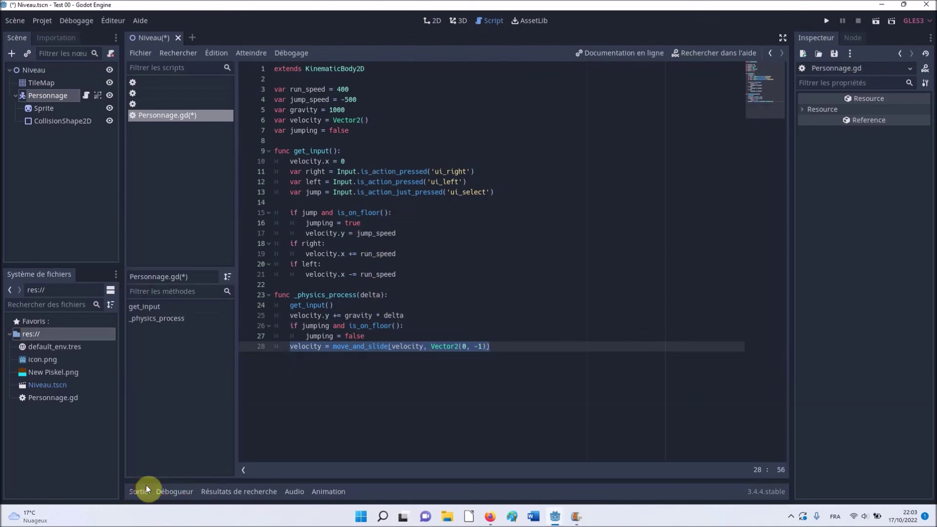
- Save the Niveau scene with Scène > Enregistrer la scène
{"action": "left_click", "coordinate": [419, 403]}
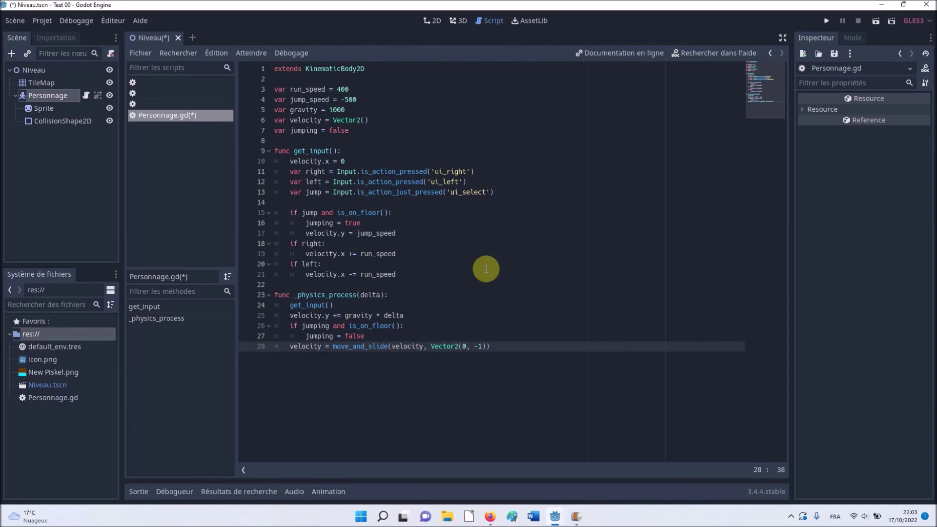
{"action": "left_click", "coordinate": [14, 19]}
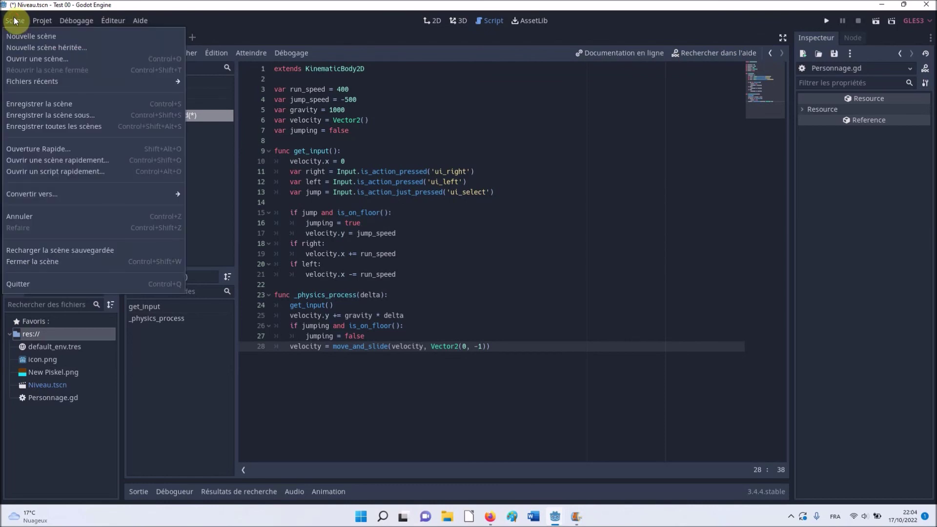
{"action": "left_click", "coordinate": [42, 105]}
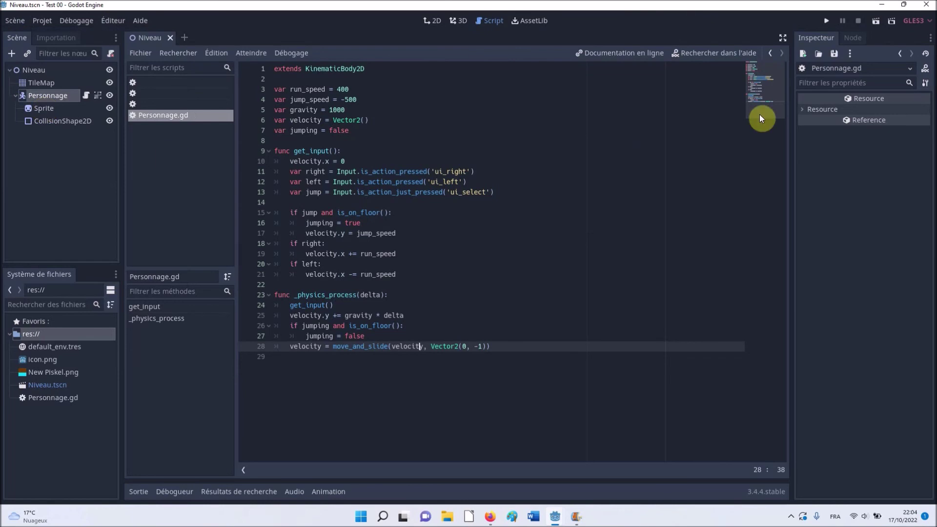
- Launch the game and make the character run right and left and jump
{"action": "left_click", "coordinate": [826, 22]}
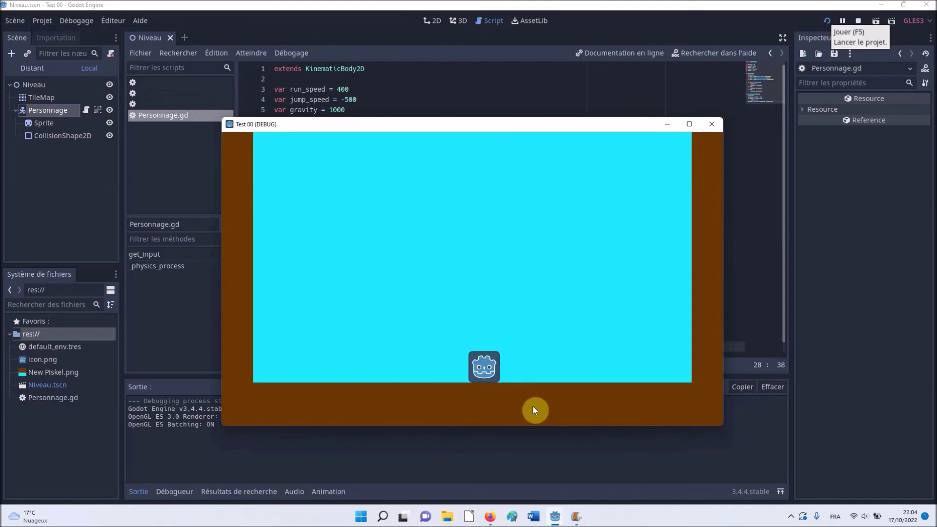
{"action": "key", "text": "Right"}
{"action": "key", "text": "Left"}
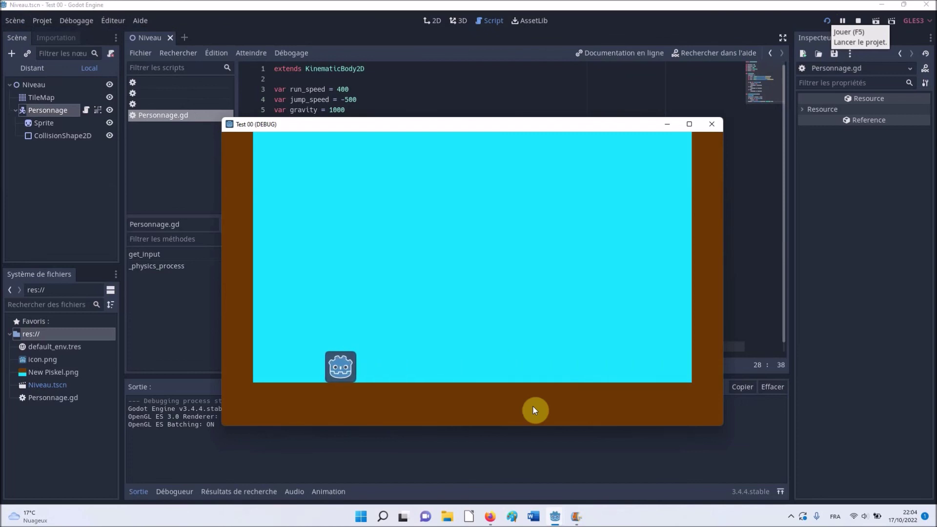
{"action": "key", "text": "space"}
{"action": "key", "text": "Right"}
{"action": "key", "text": "space"}
{"action": "key", "text": "Left"}
{"action": "key", "text": "space"}
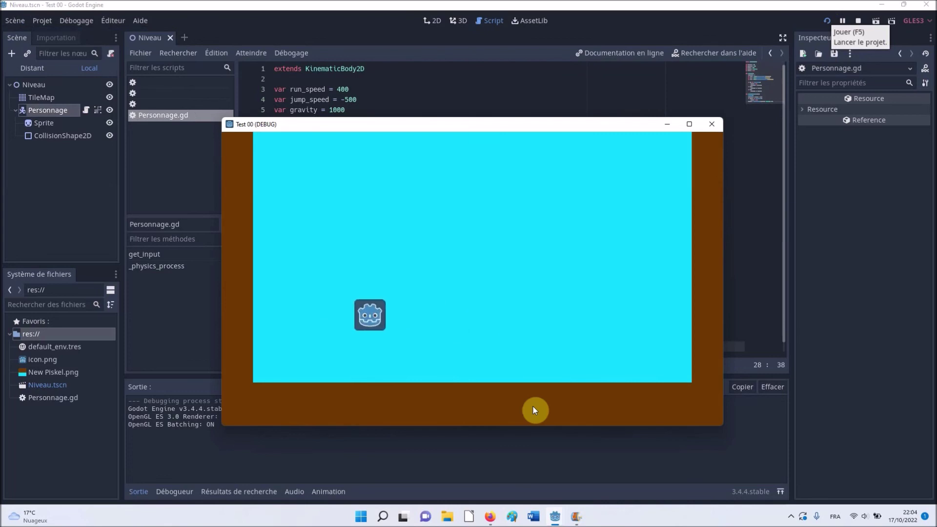
{"action": "key", "text": "Right"}
{"action": "key", "text": "space"}
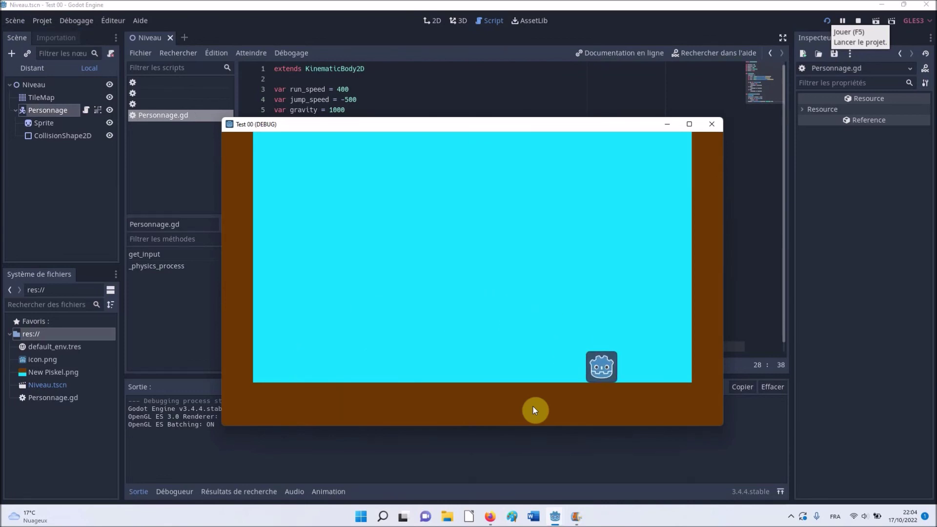
- Keep running the character left and right with jumps across the brown floor
{"action": "key", "text": "Left"}
{"action": "key", "text": "space"}
{"action": "key", "text": "space"}
{"action": "key", "text": "Right"}
{"action": "key", "text": "space"}
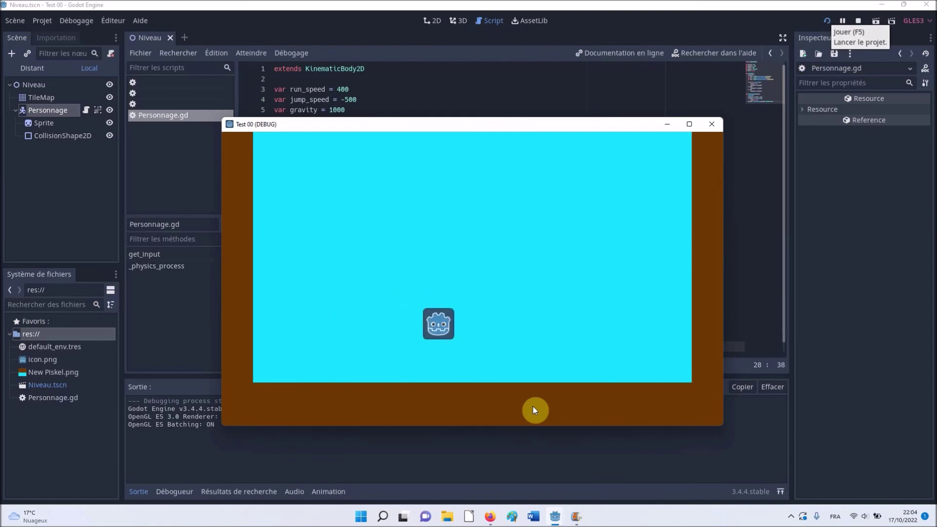
{"action": "key", "text": "Right"}
{"action": "key", "text": "Left"}
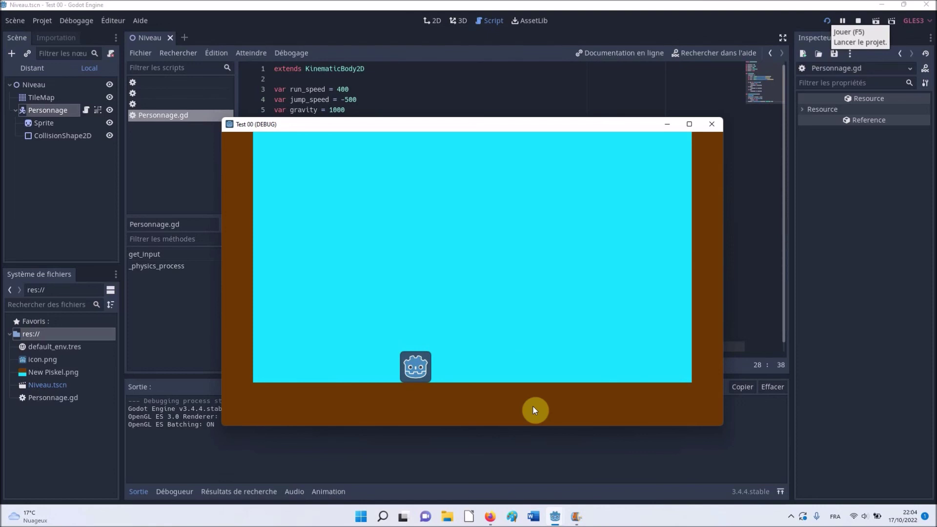
{"action": "key", "text": "space"}
{"action": "key", "text": "Right"}
{"action": "key", "text": "space"}
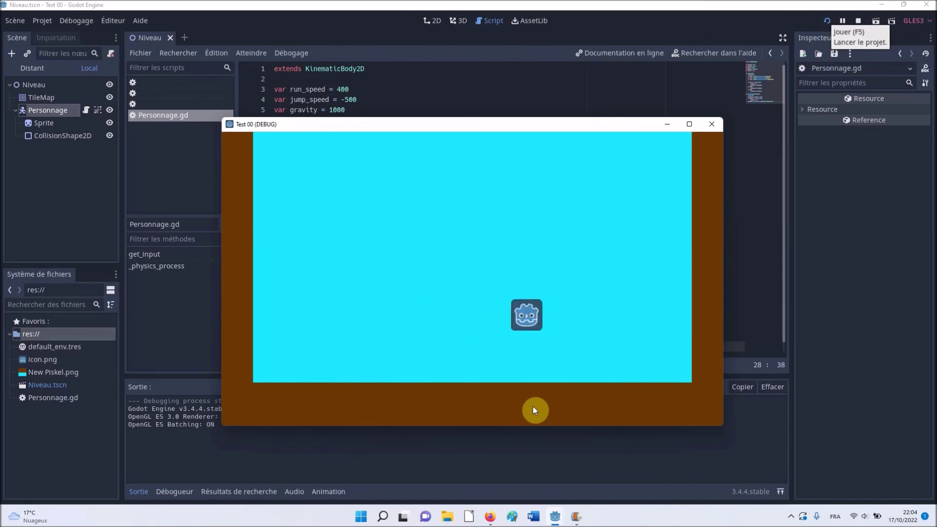
{"action": "key", "text": "Left"}
{"action": "key", "text": "space"}
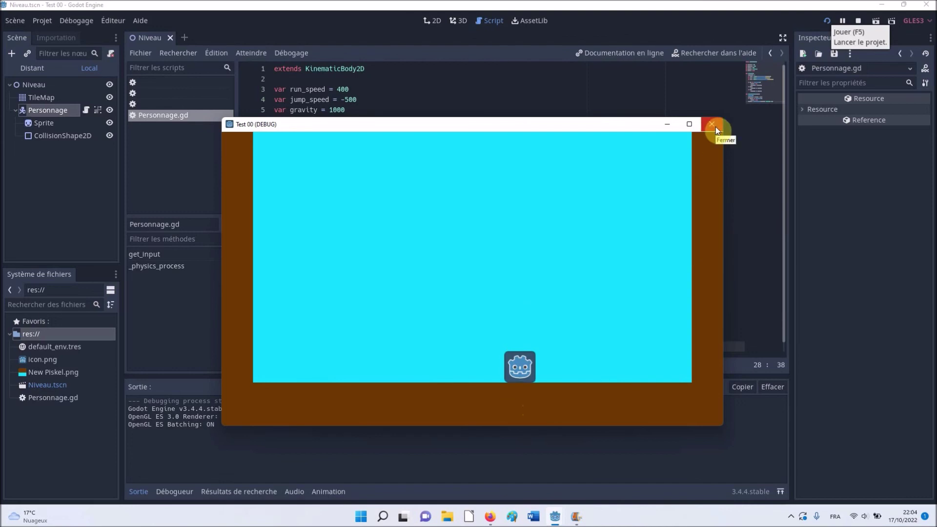
- Close the Test 00 (DEBUG) game window, returning to Personnage.gd
{"action": "left_click", "coordinate": [716, 127]}
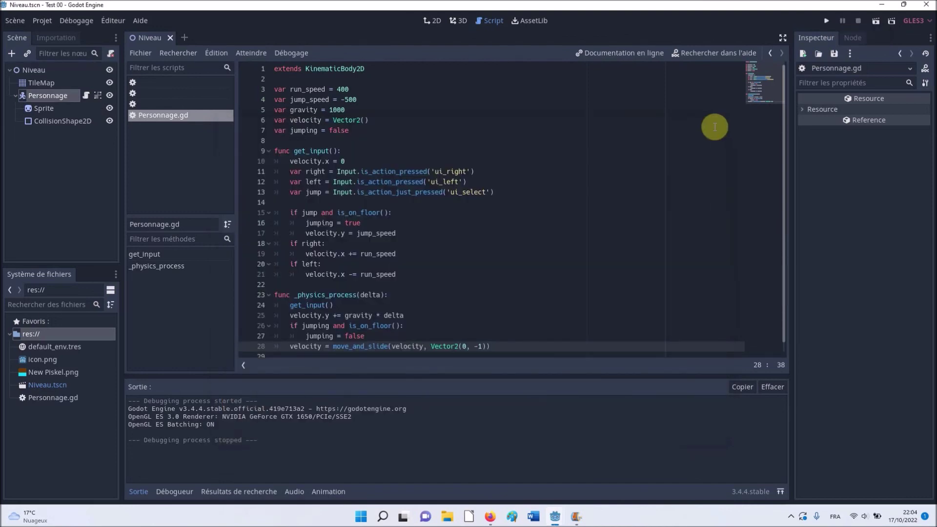
{"action": "scroll", "coordinate": [519, 249], "scroll_direction": "down", "scroll_amount": 1}
{"action": "scroll", "coordinate": [518, 250], "scroll_direction": "up", "scroll_amount": 1}
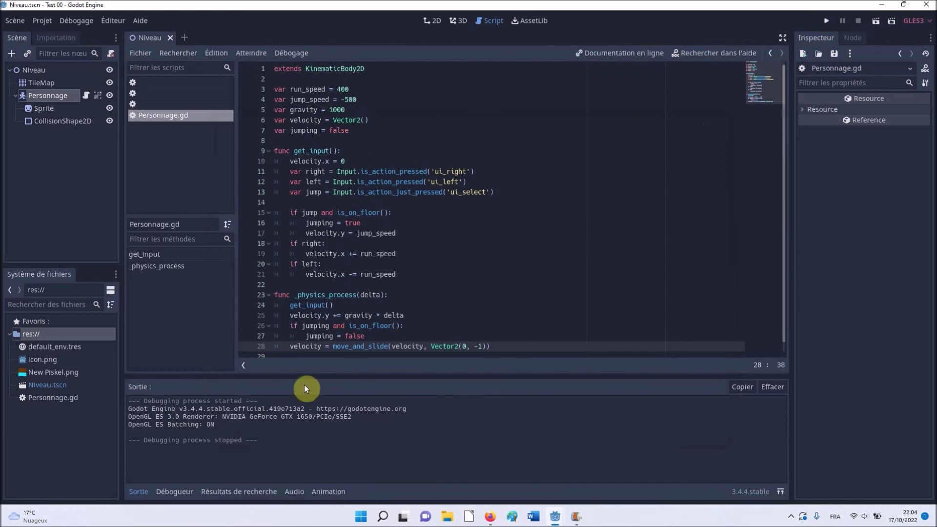